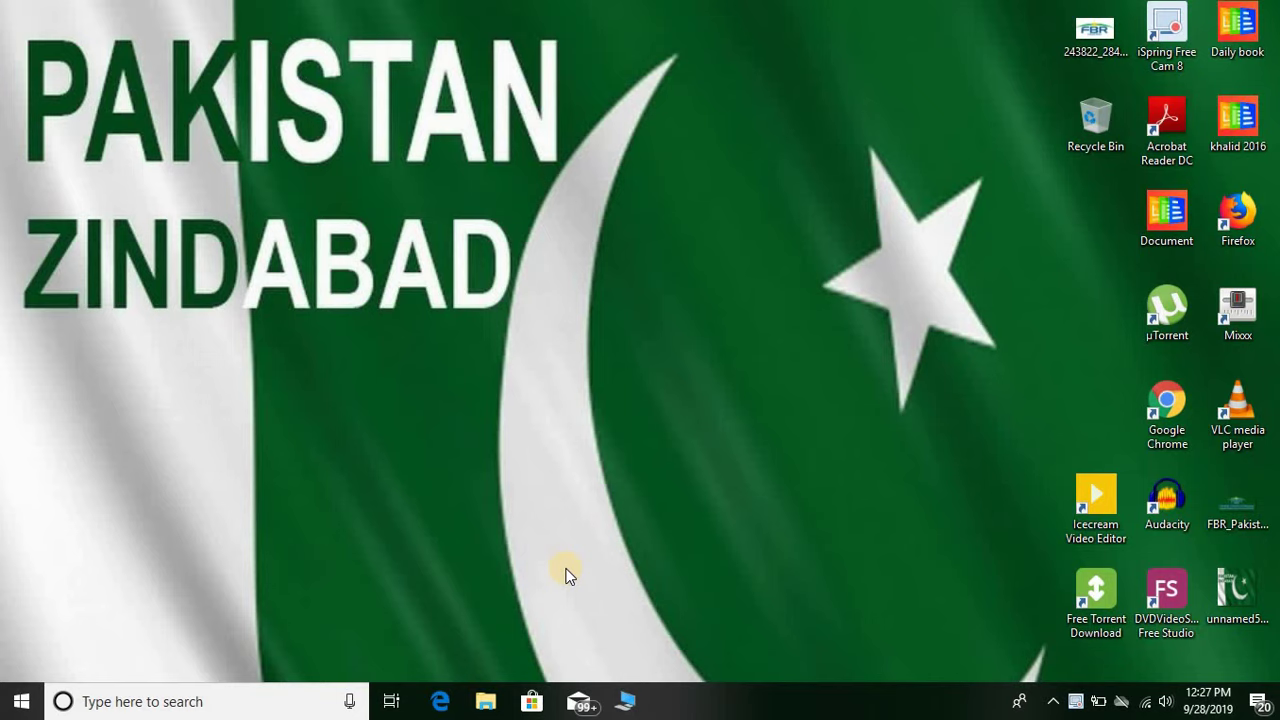
Launch Chrome, maximize it, and search Google for 'ufone self care'.
double_click(1185, 403)
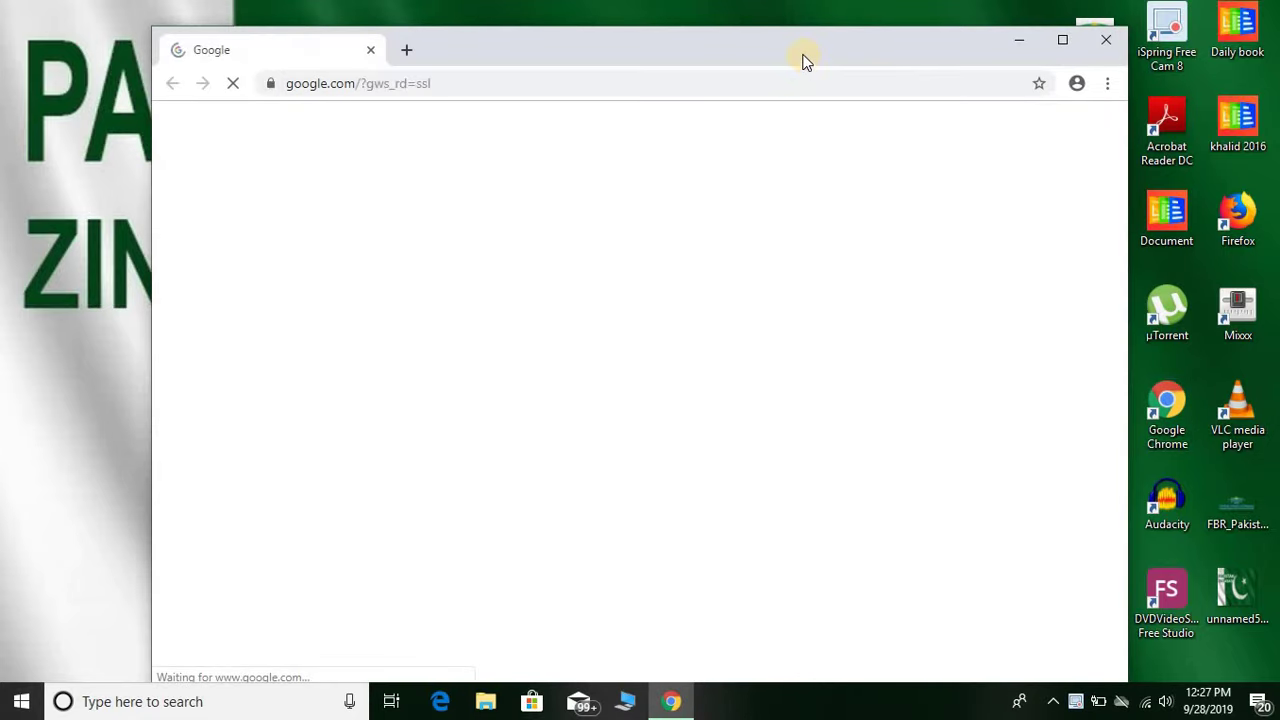
double_click(803, 54)
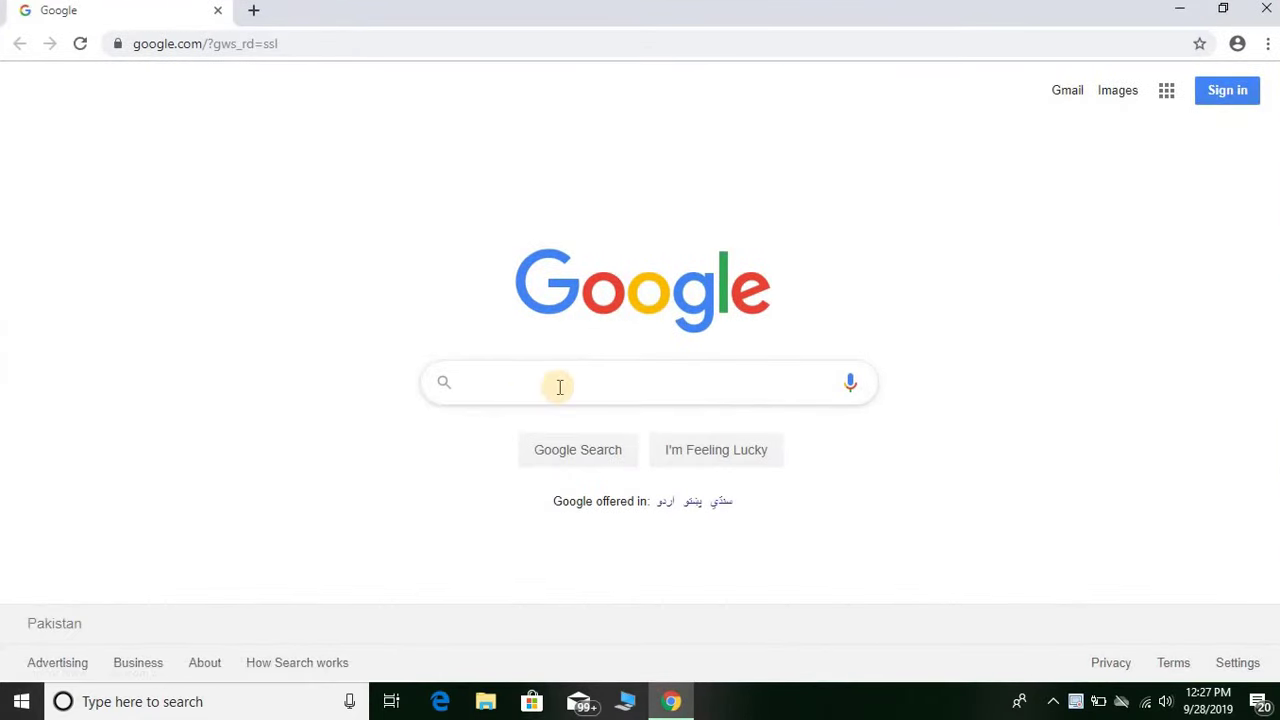
left_click(560, 385)
type("ufone")
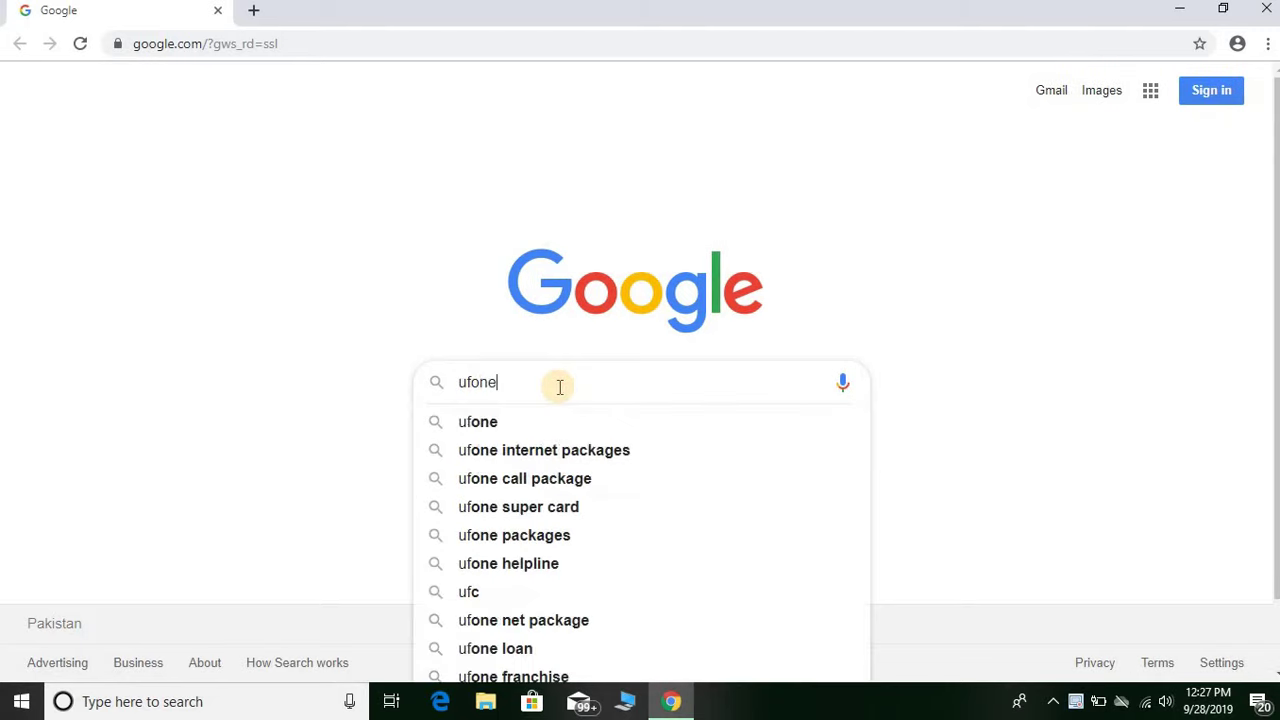
type(" selfcare")
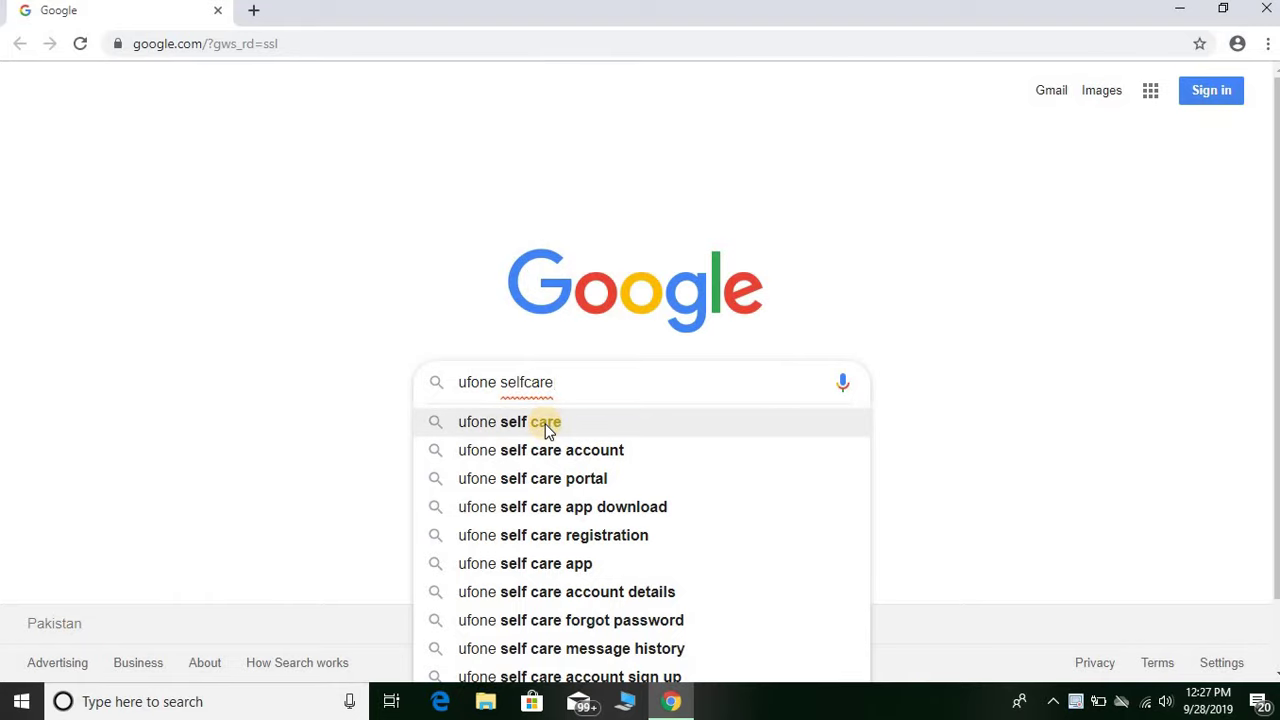
left_click(548, 424)
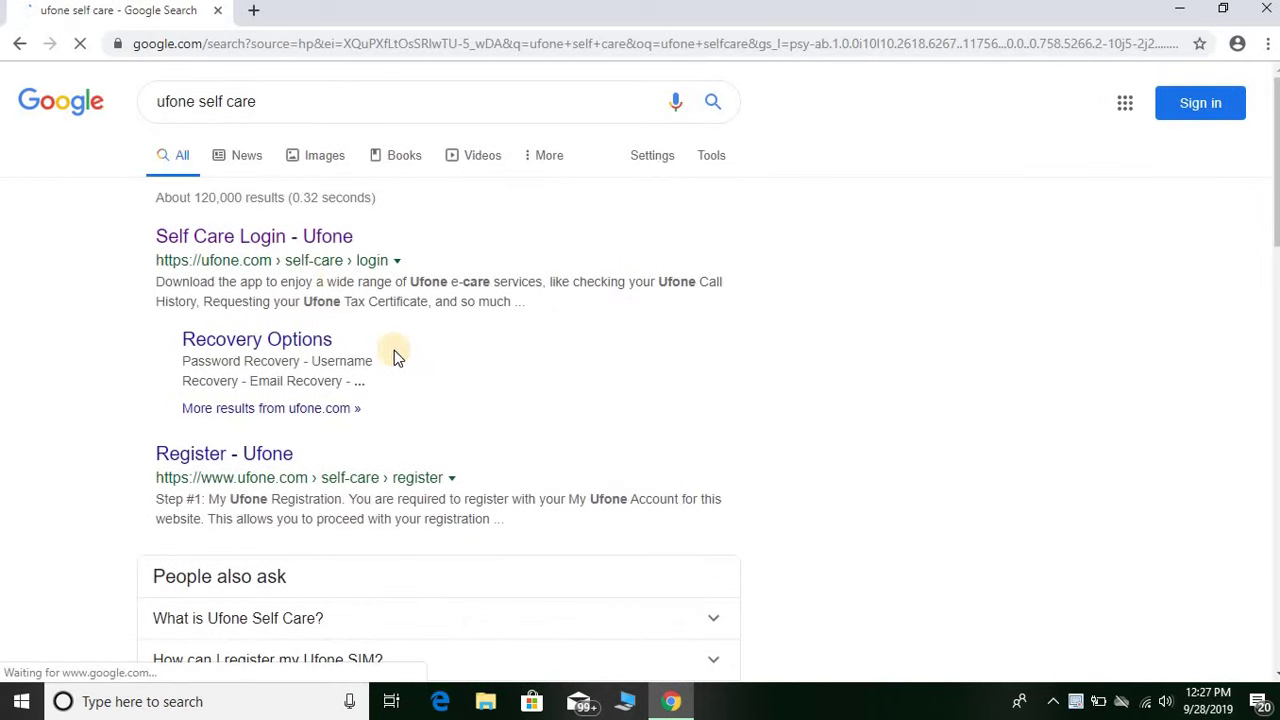
Open the 'Self Care Login - Ufone' result and highlight the Full Access and Individual Access descriptions.
left_click(308, 243)
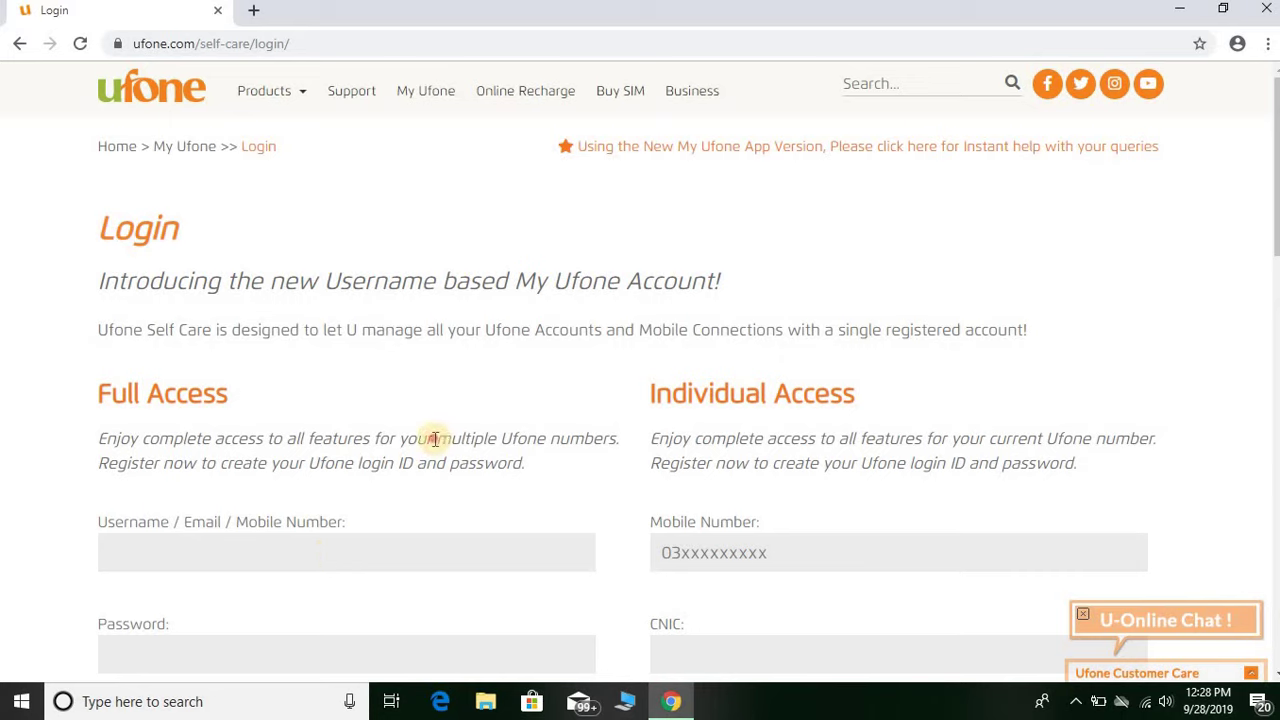
left_click_drag(435, 438, 549, 438)
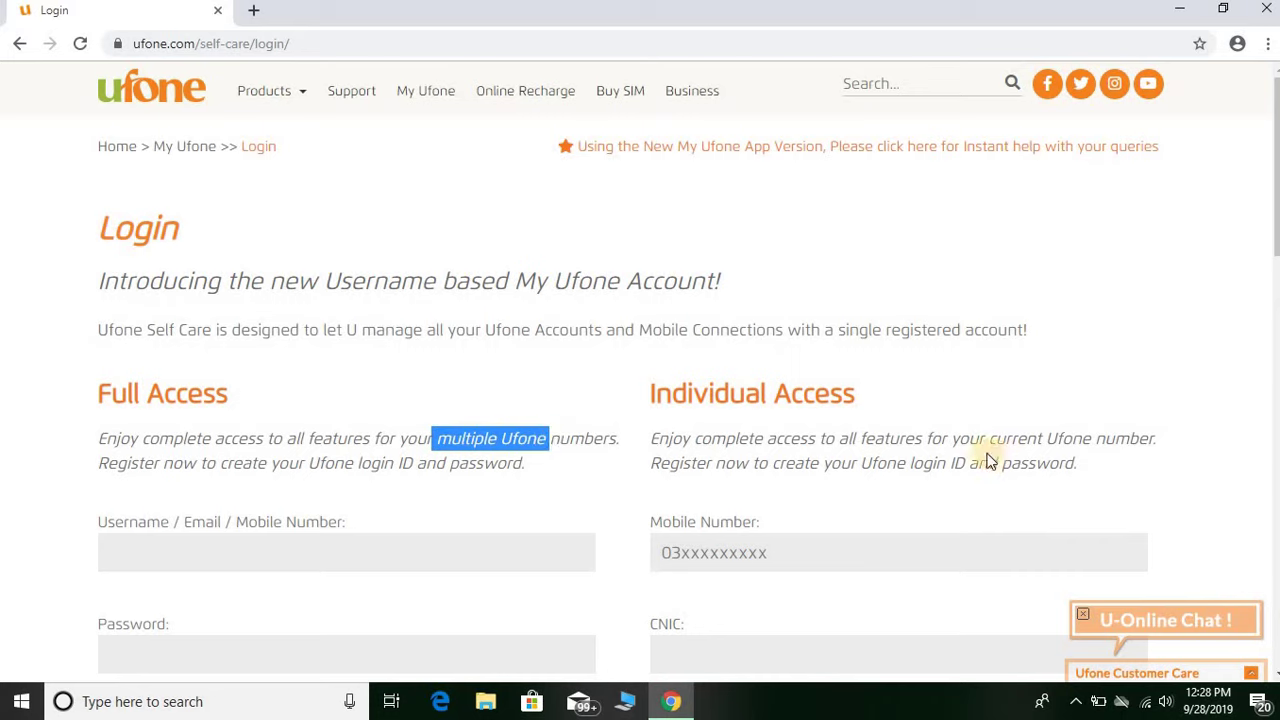
left_click_drag(952, 441, 1155, 443)
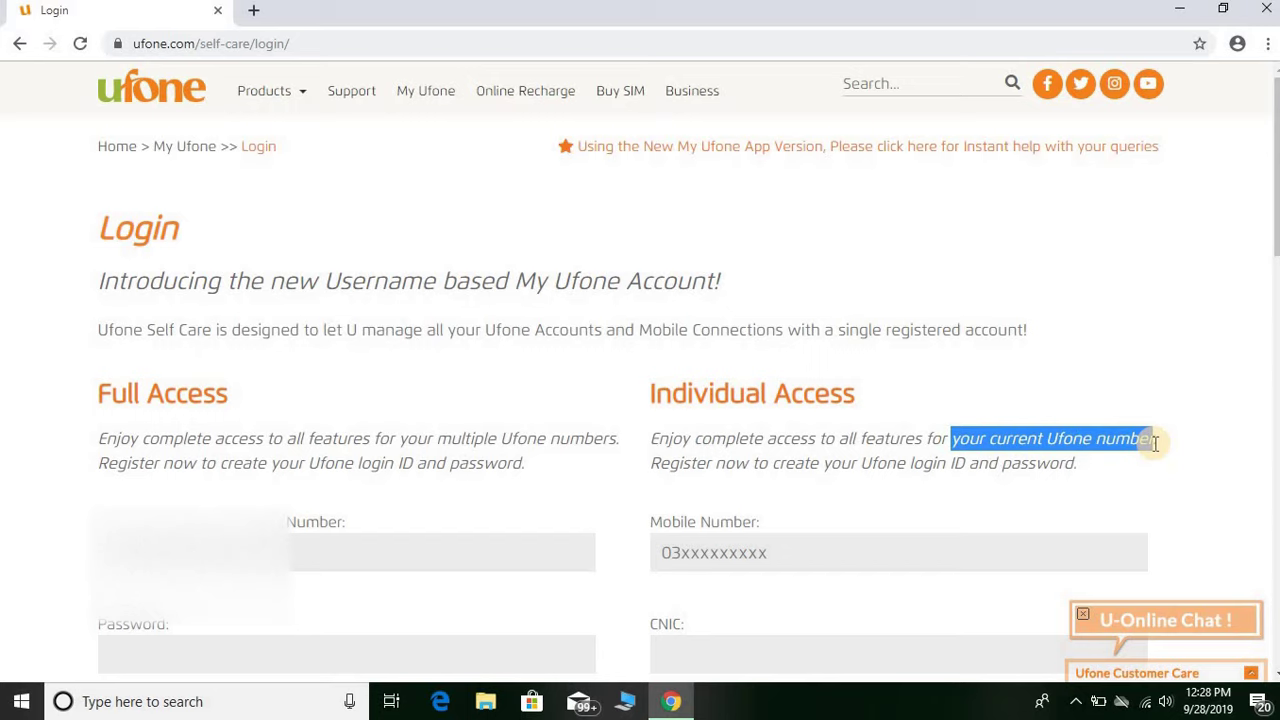
Sign in under Full Access with the autofilled username and the account password.
left_click(468, 540)
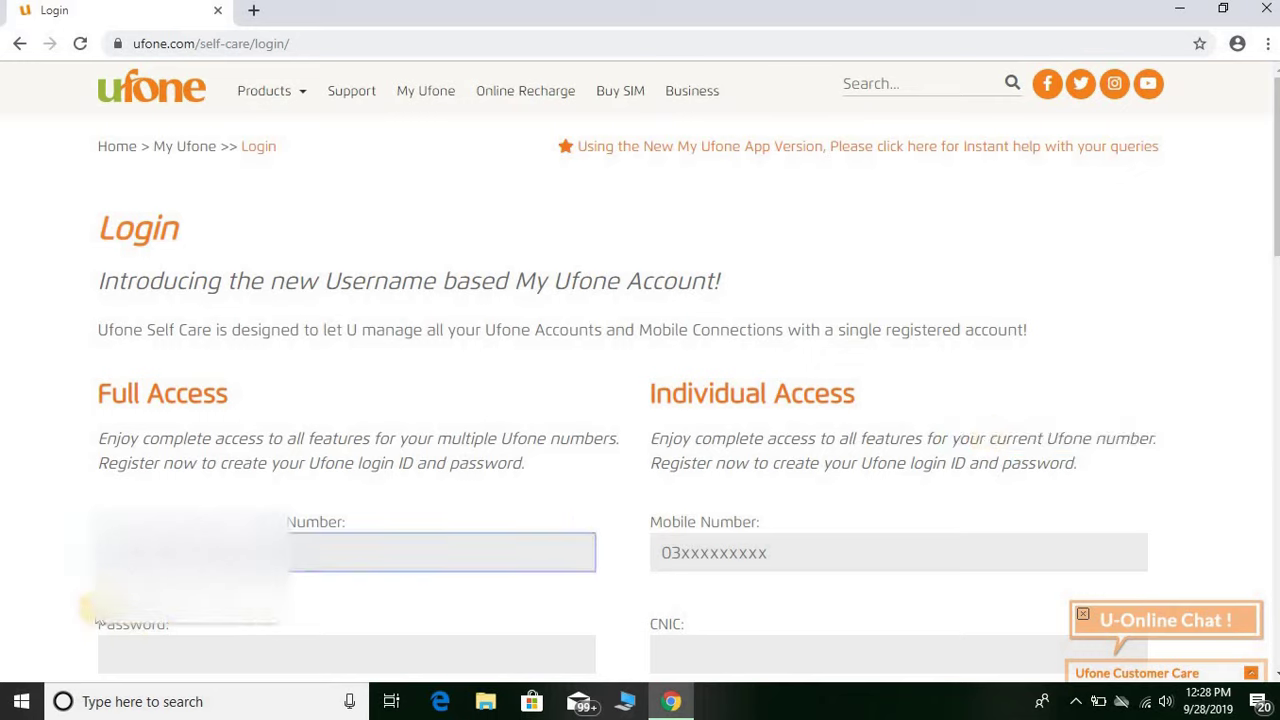
left_click(140, 615)
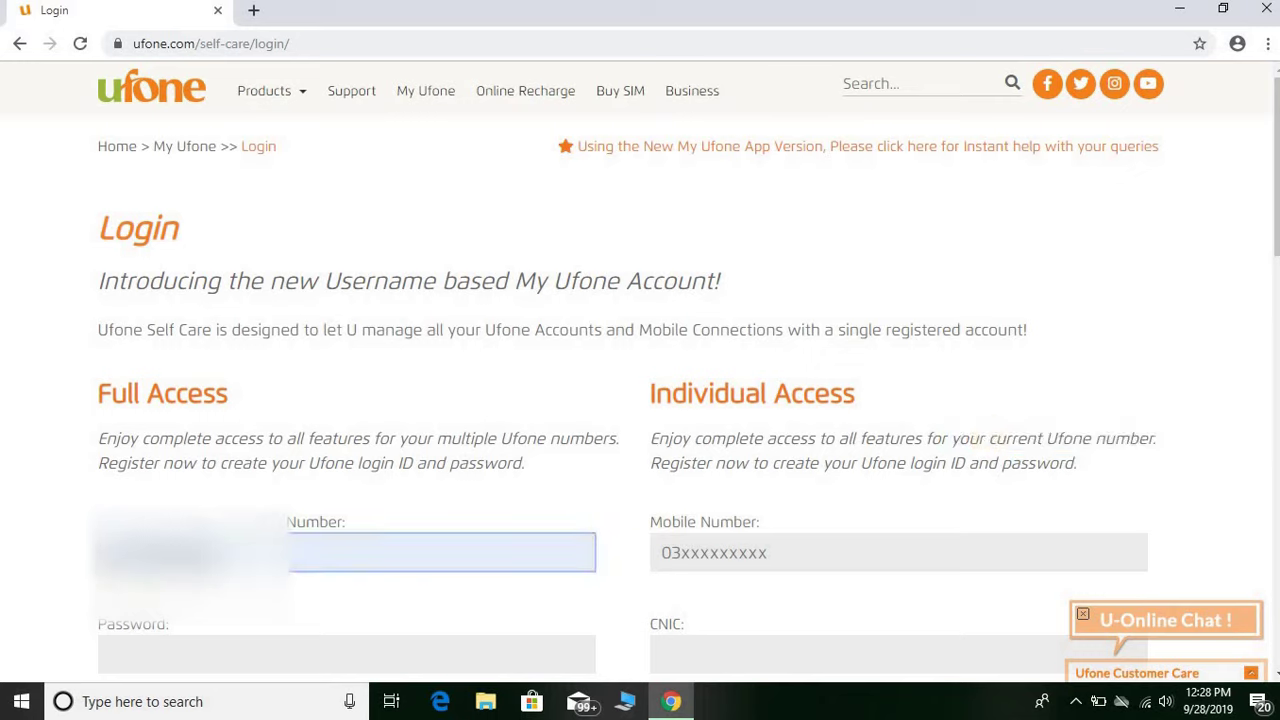
left_click(292, 653)
type("*")
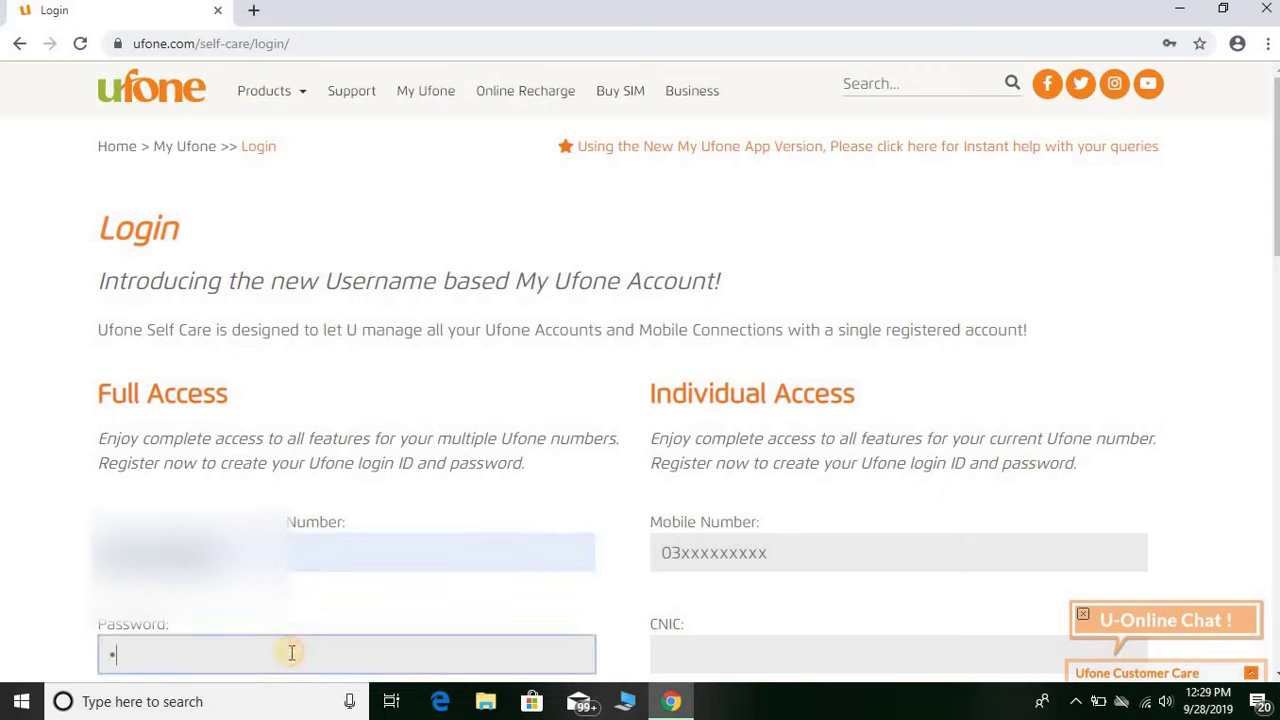
type("**********")
scroll(640, 400, "down", 4)
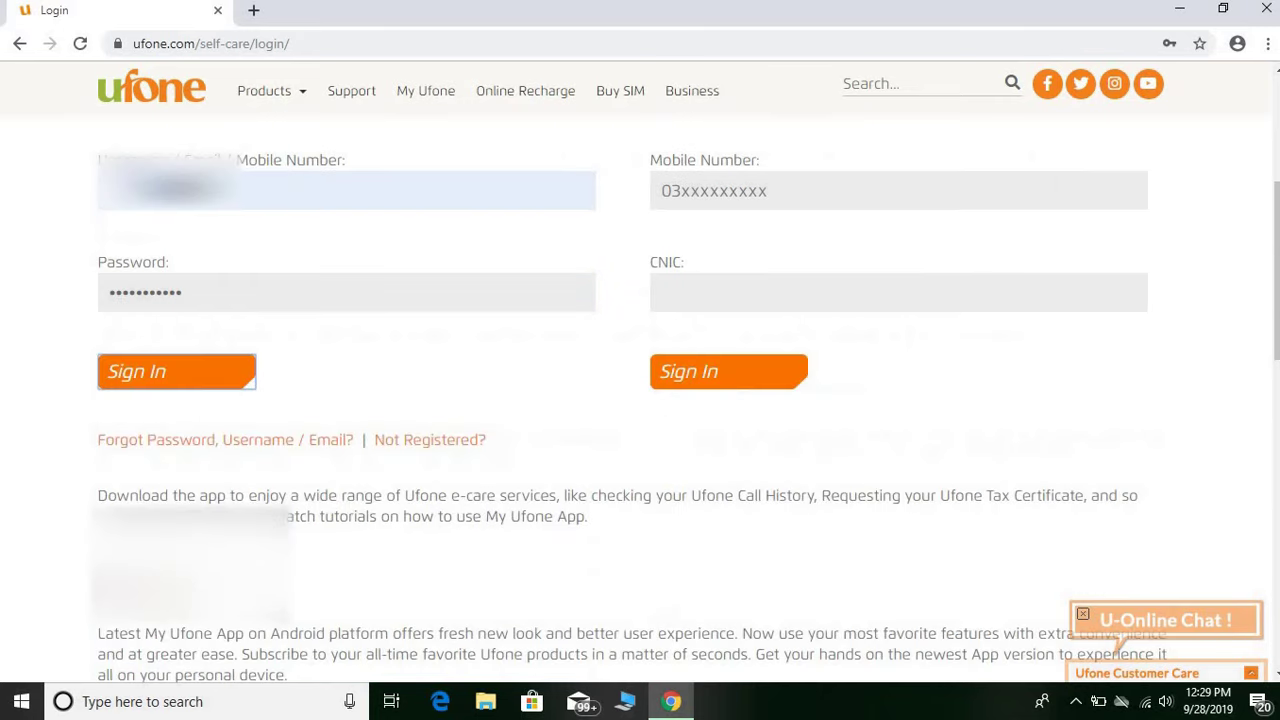
left_click(149, 377)
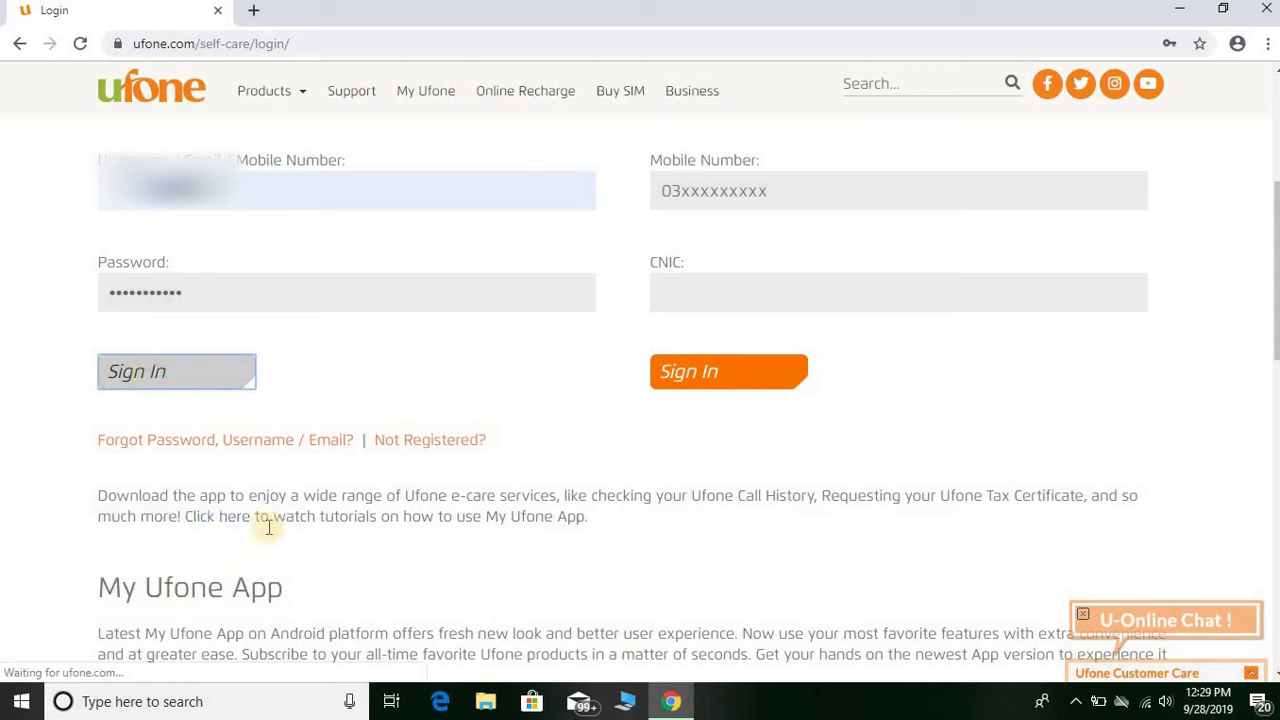
left_click(155, 378)
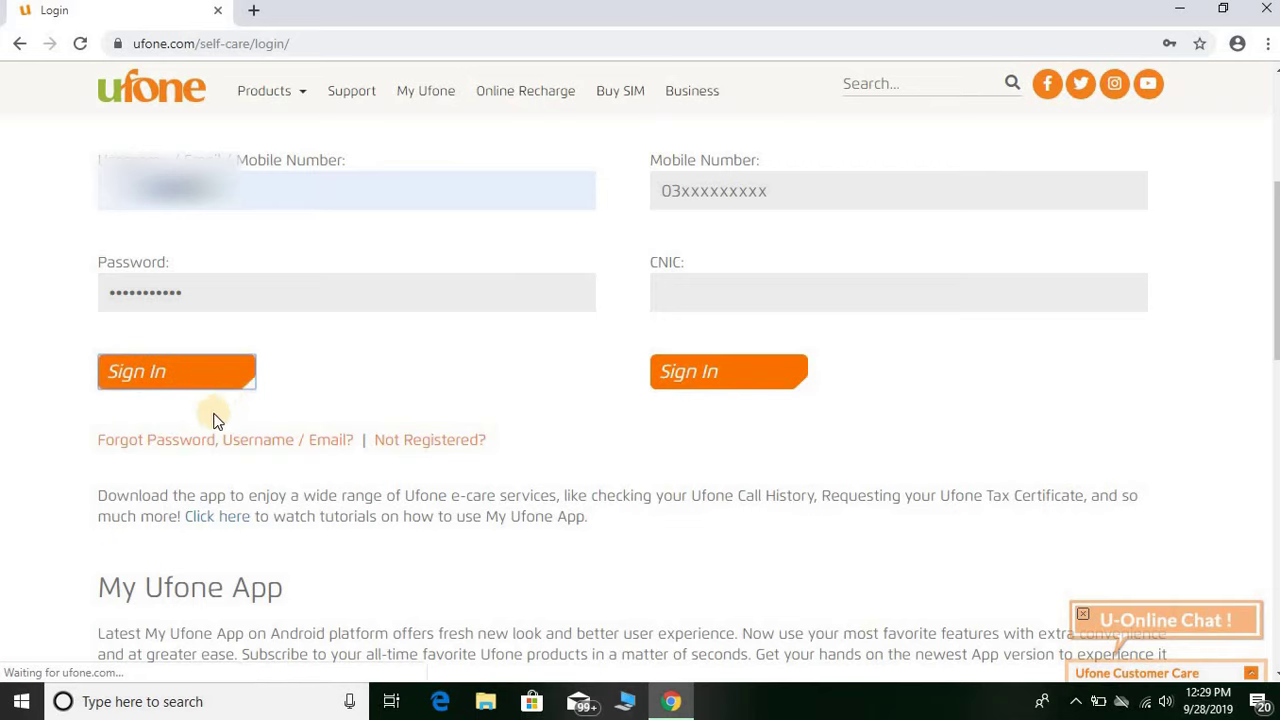
Resubmit the sign-in, then go to Usage > Tax Certificate.
left_click(183, 390)
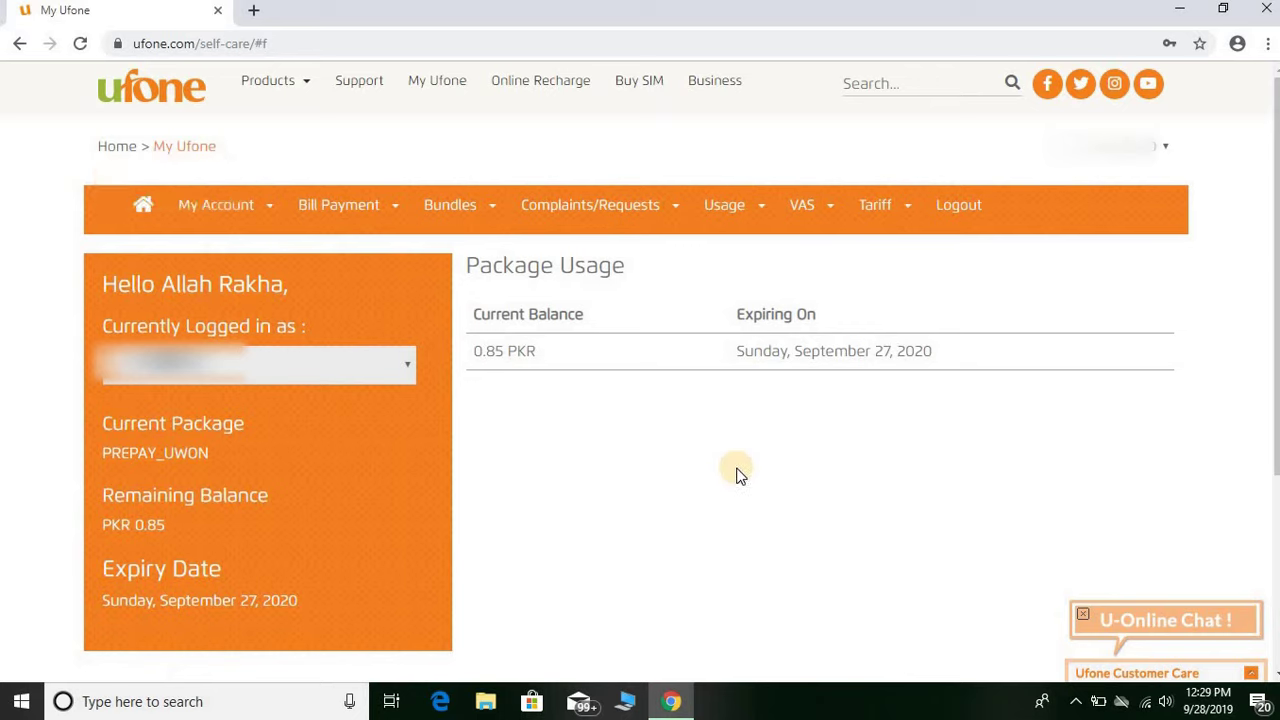
left_click(762, 212)
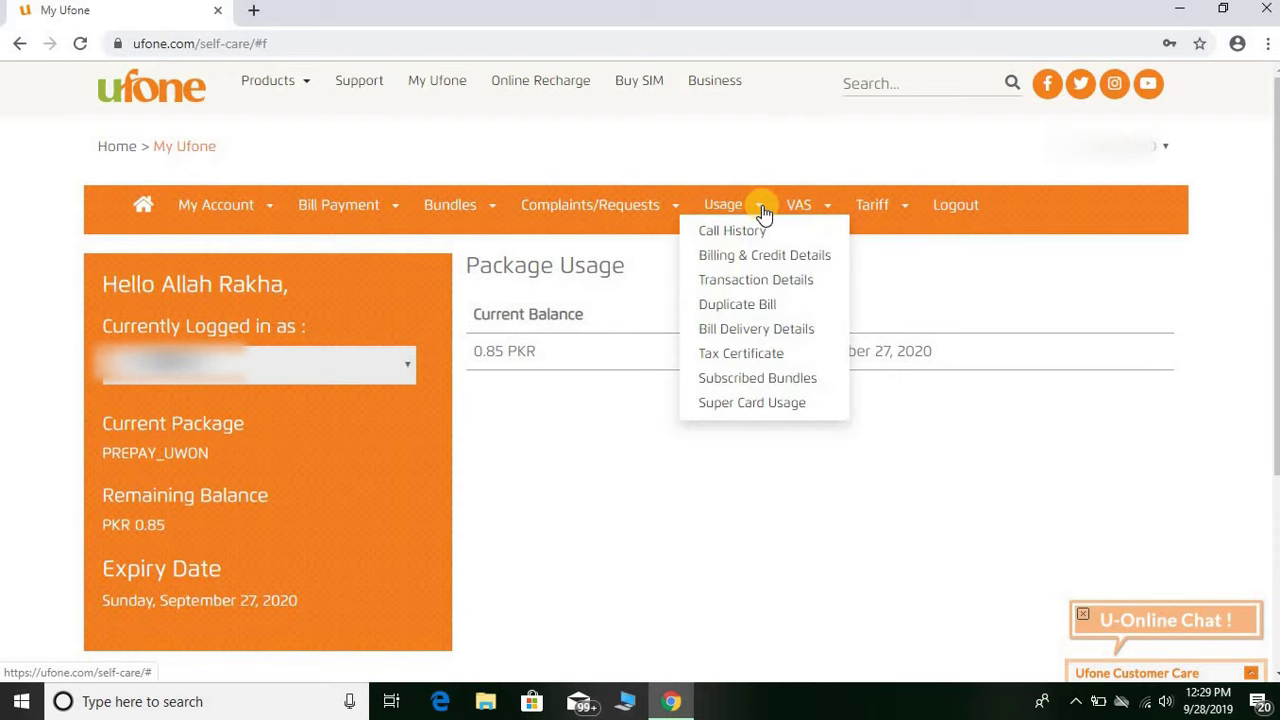
left_click(741, 357)
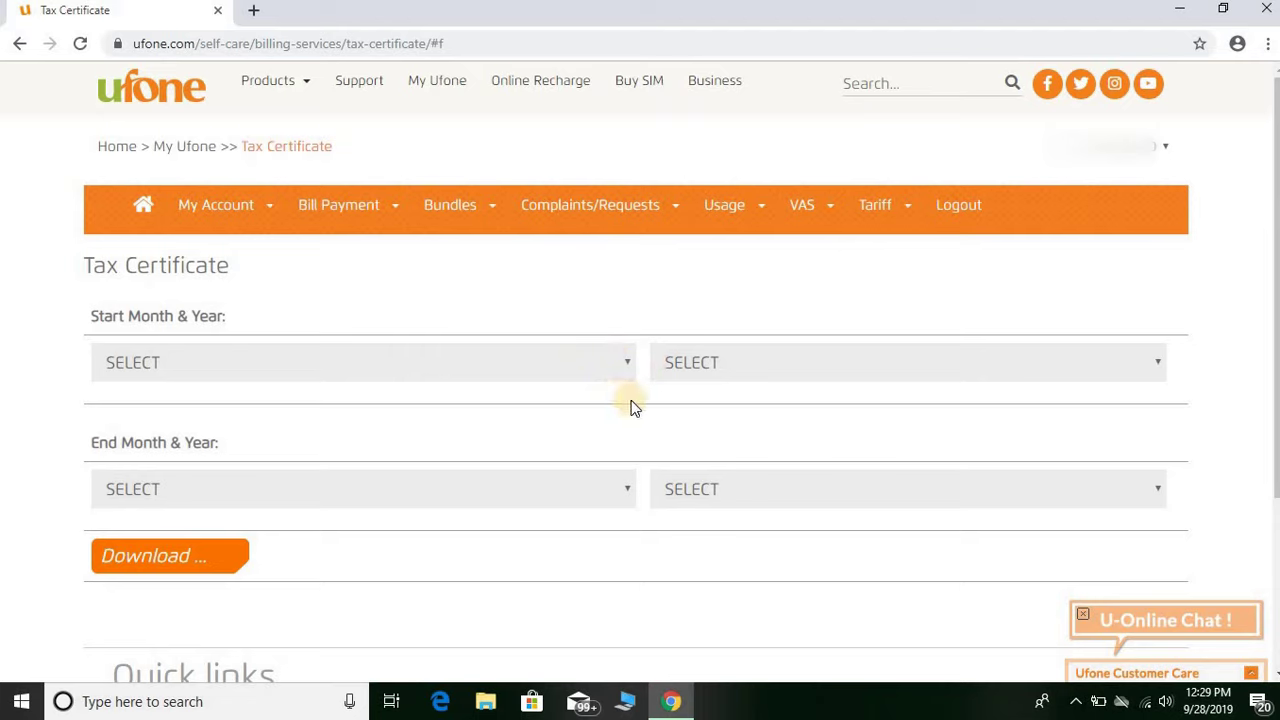
Choose start month JUL, start year 2018, end month JUN and end year 2019.
left_click(612, 365)
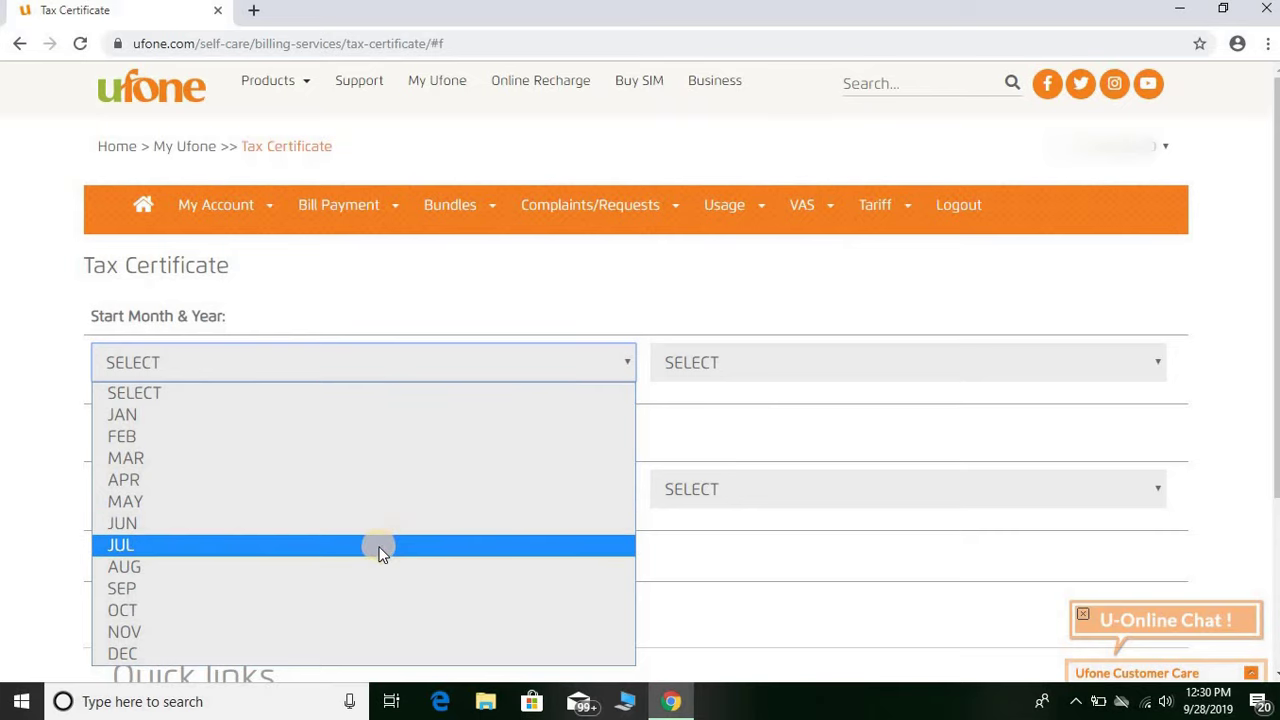
left_click(380, 548)
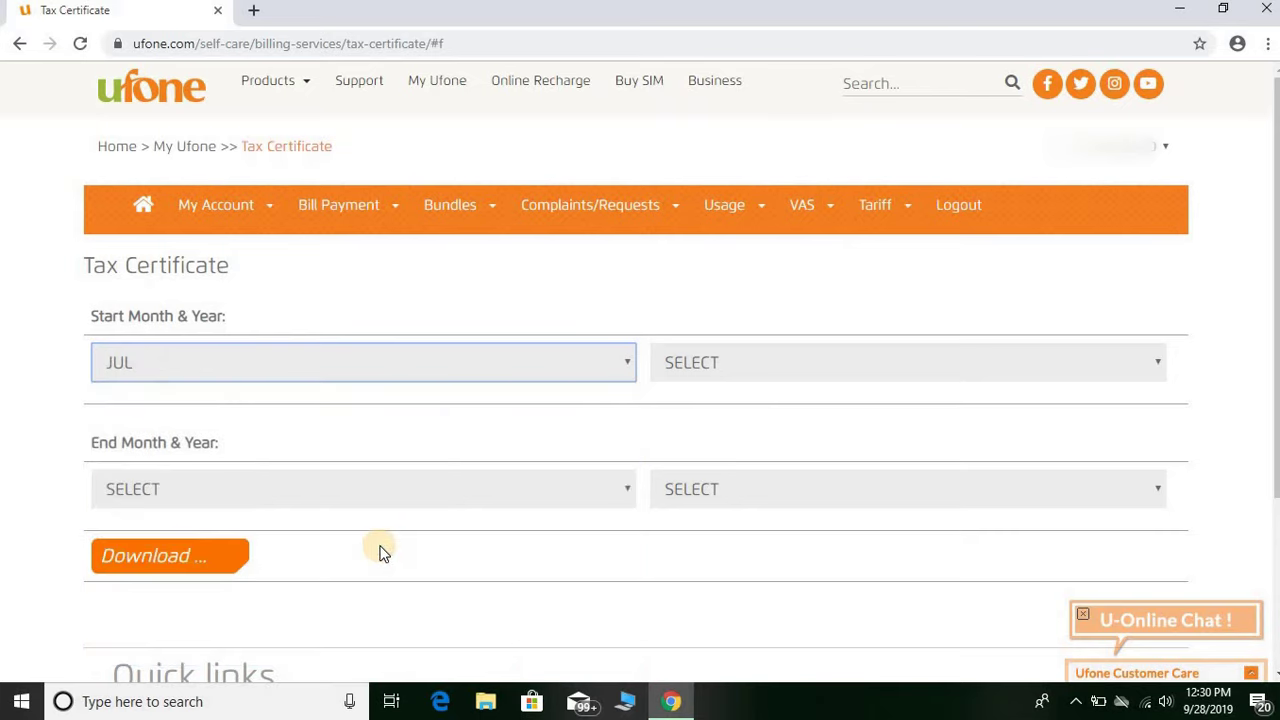
left_click(1103, 365)
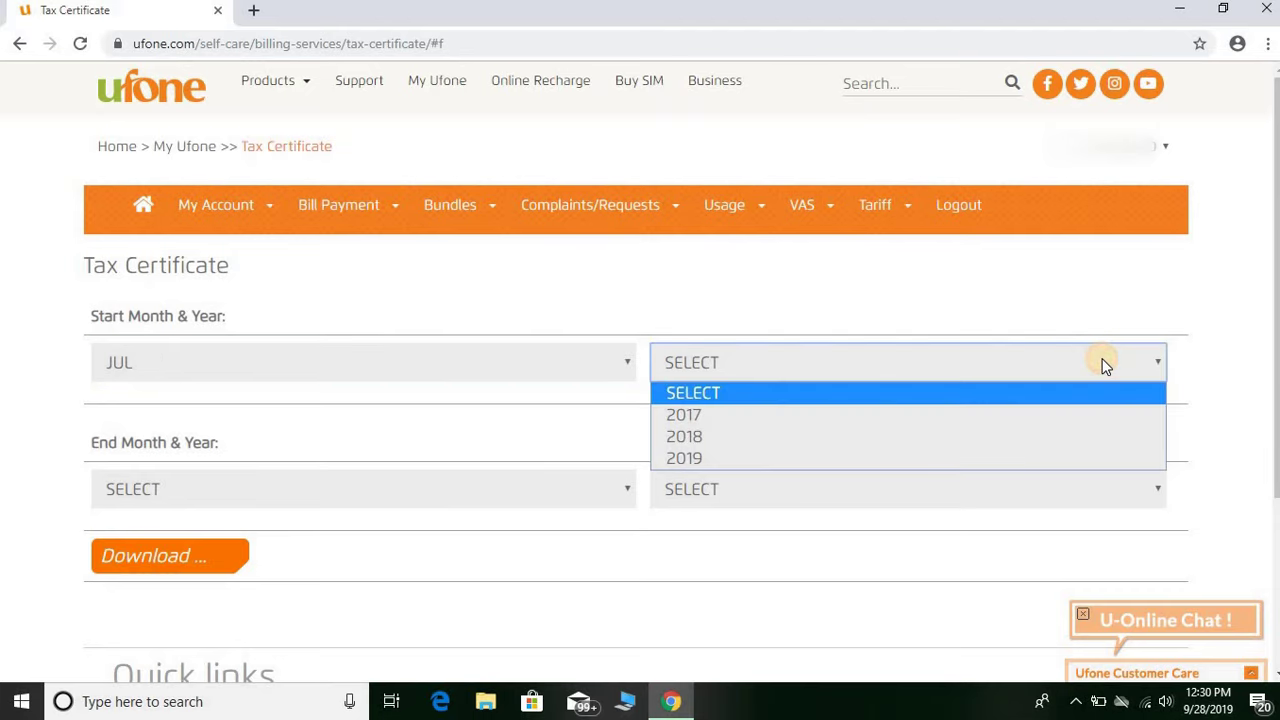
left_click(930, 441)
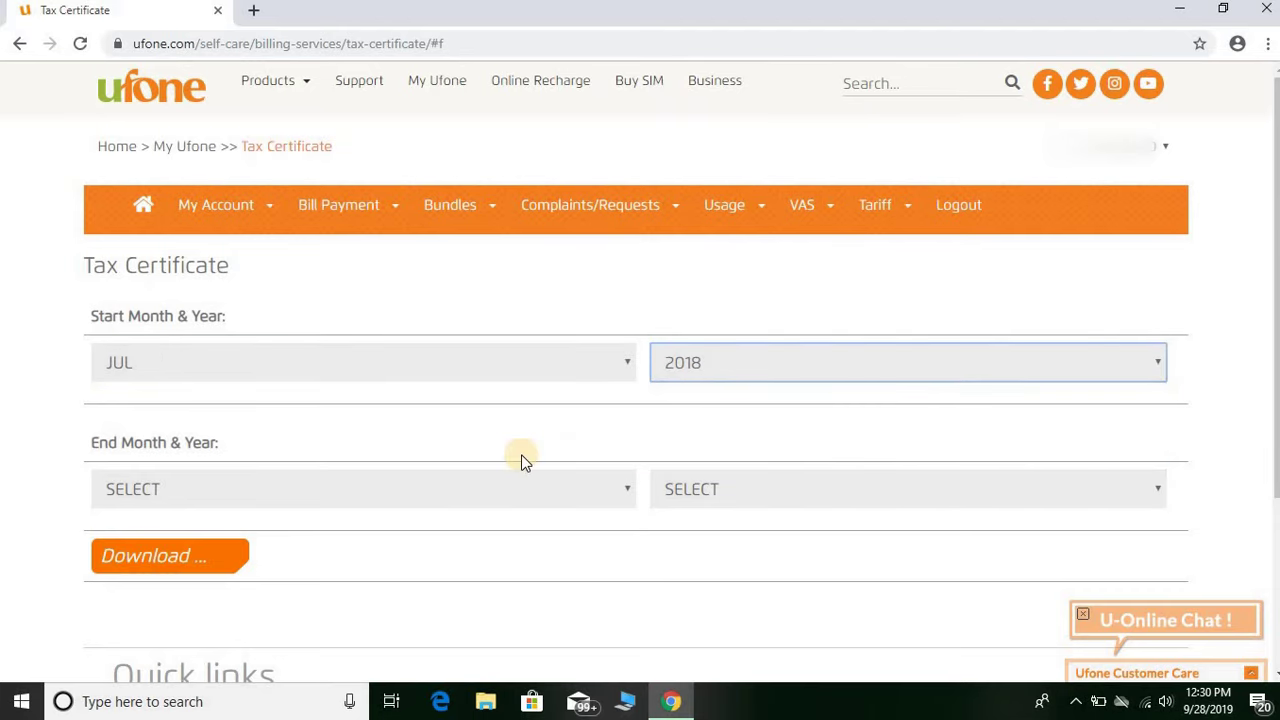
left_click(618, 500)
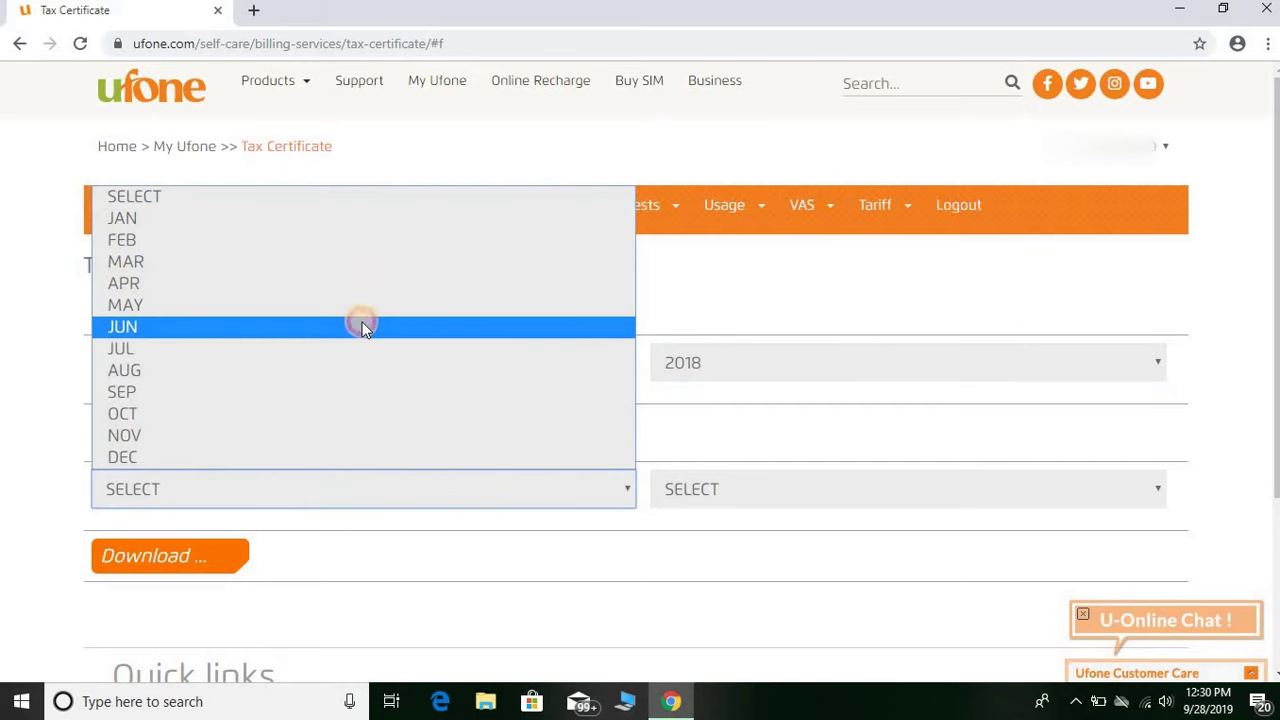
left_click(363, 329)
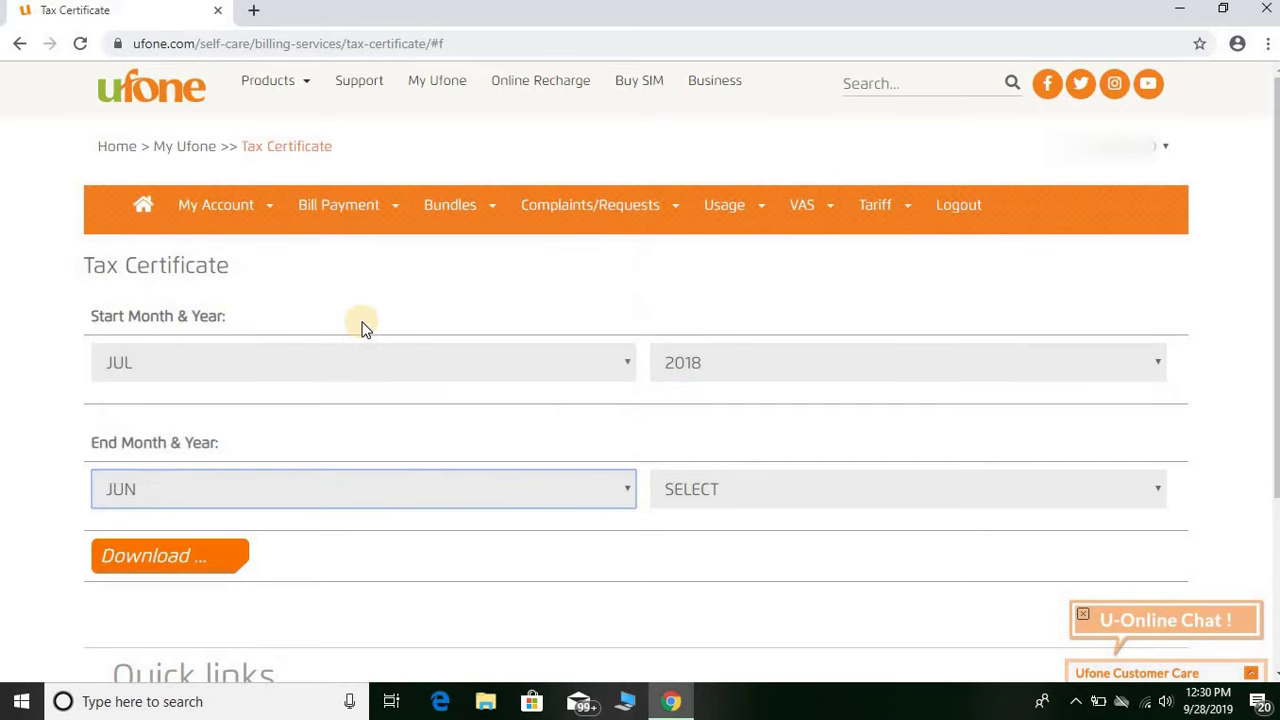
left_click(863, 487)
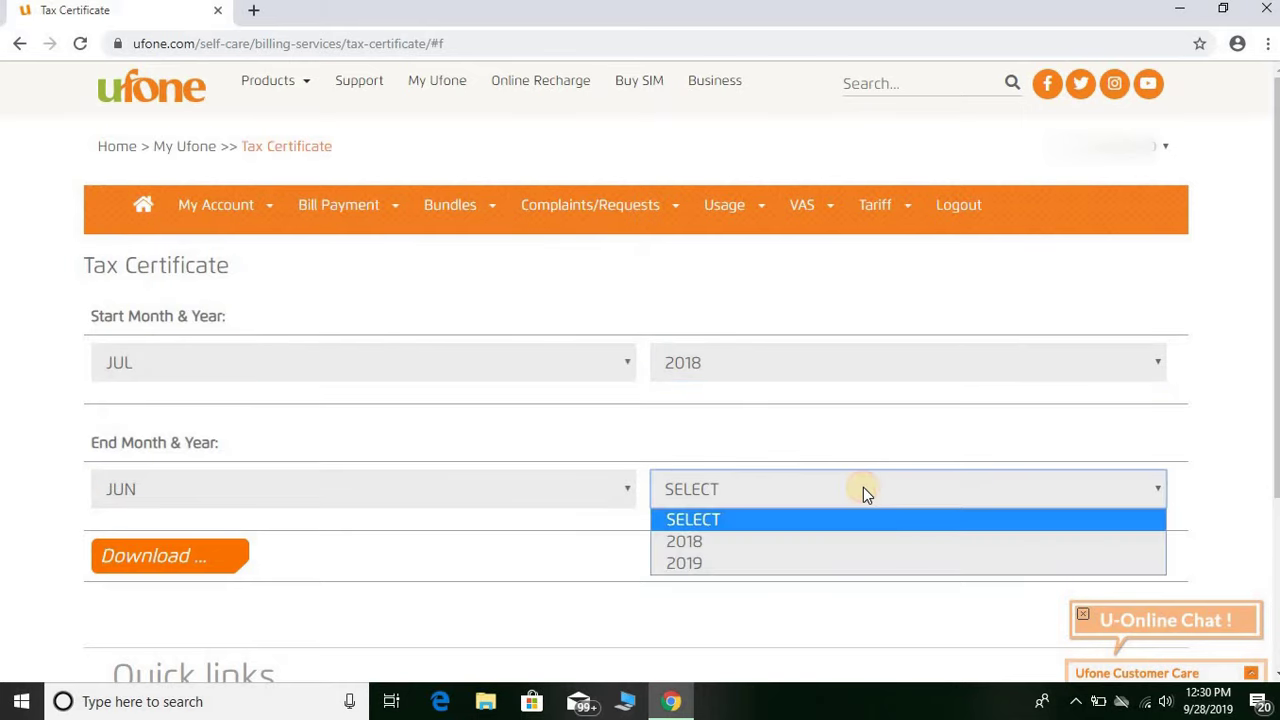
left_click(830, 565)
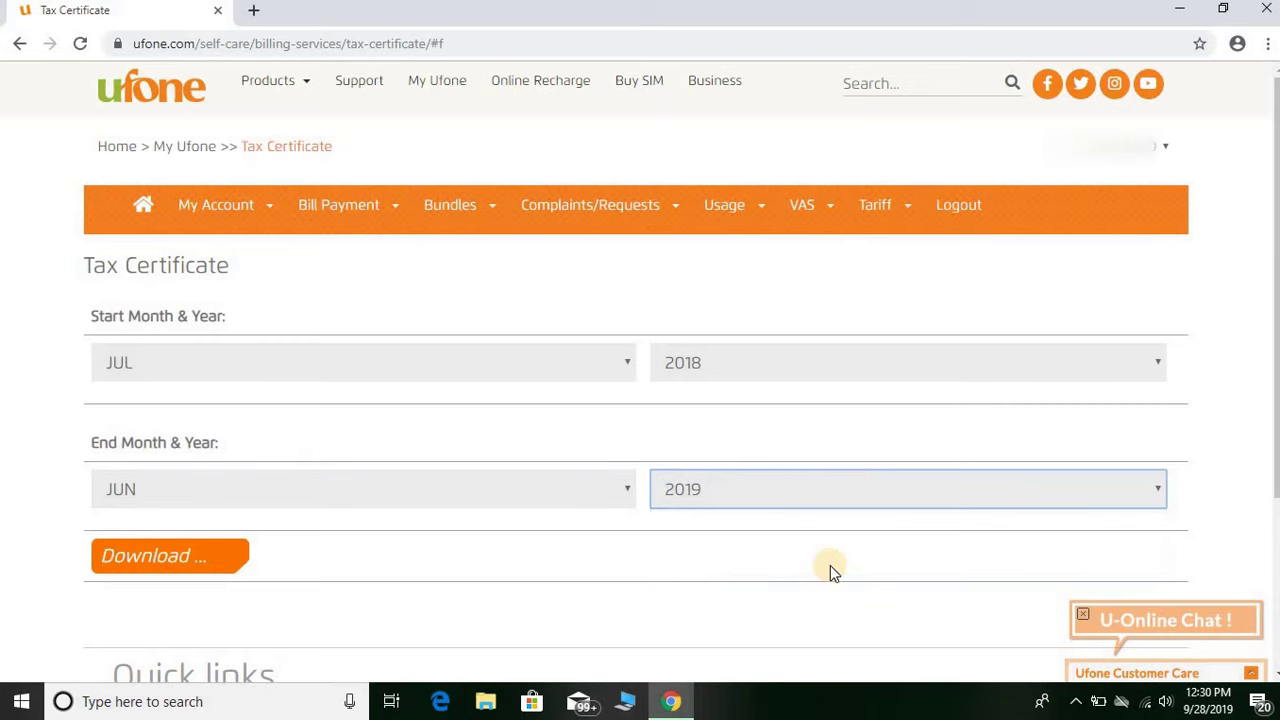
Download the tax certificate PDF and open it from the download shelf.
left_click(135, 560)
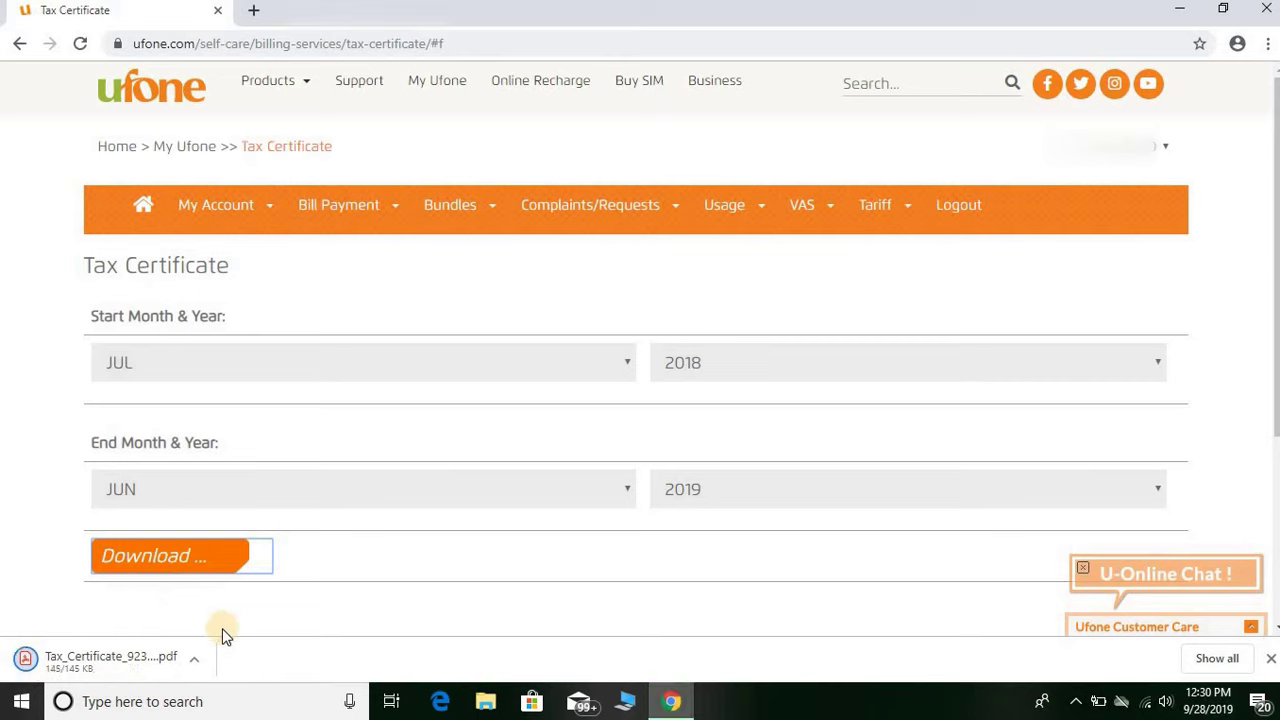
left_click(133, 665)
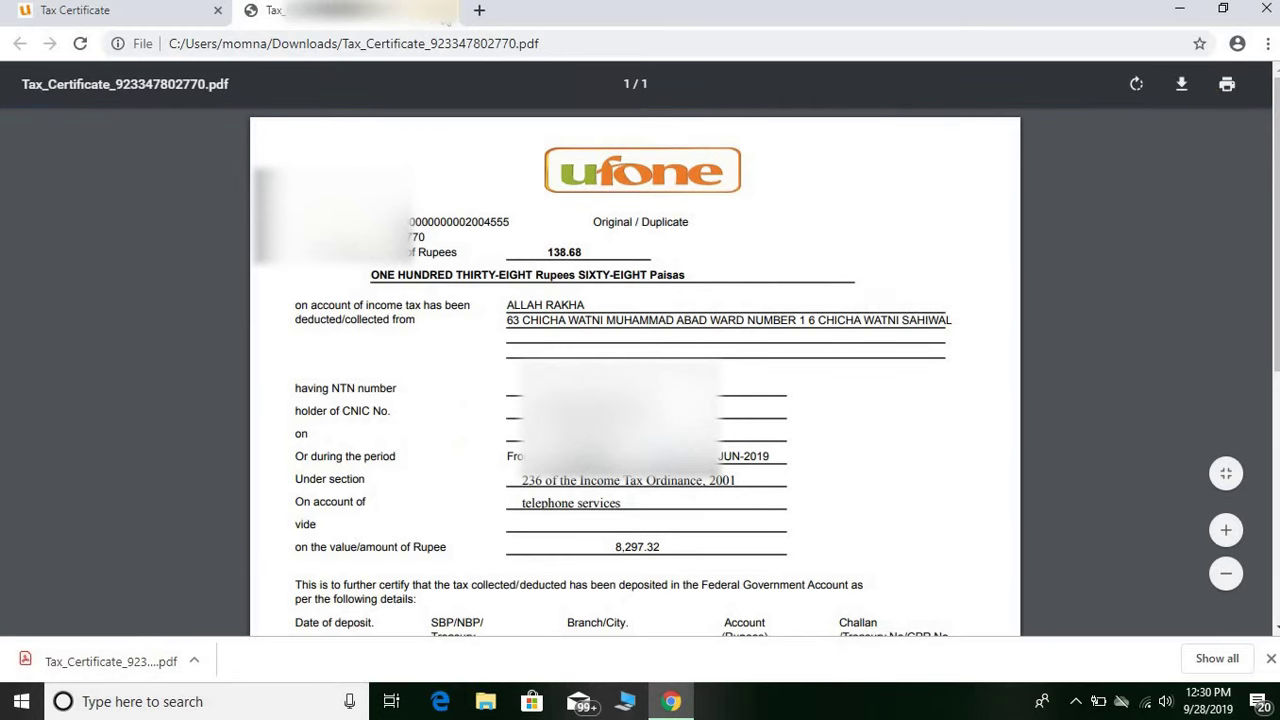
Minimize and restore Chrome, then switch back to the first Tax Certificate tab.
left_click(1181, 17)
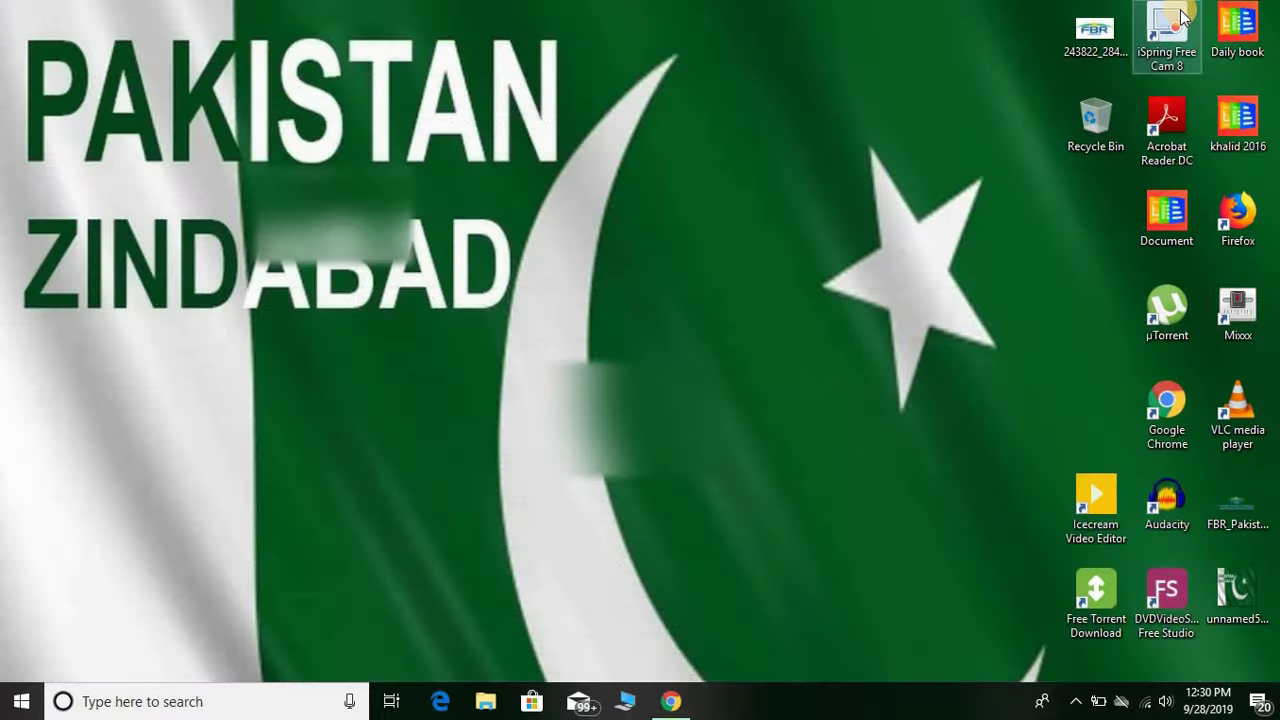
left_click(666, 702)
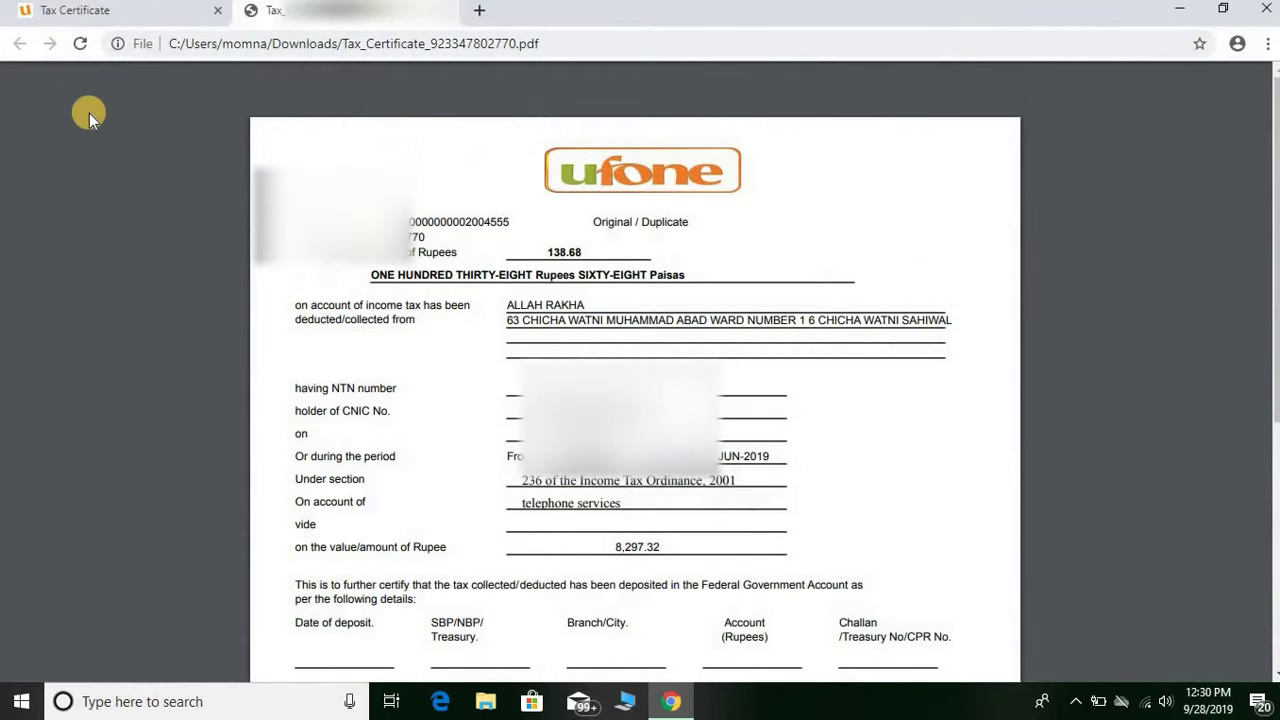
left_click(126, 15)
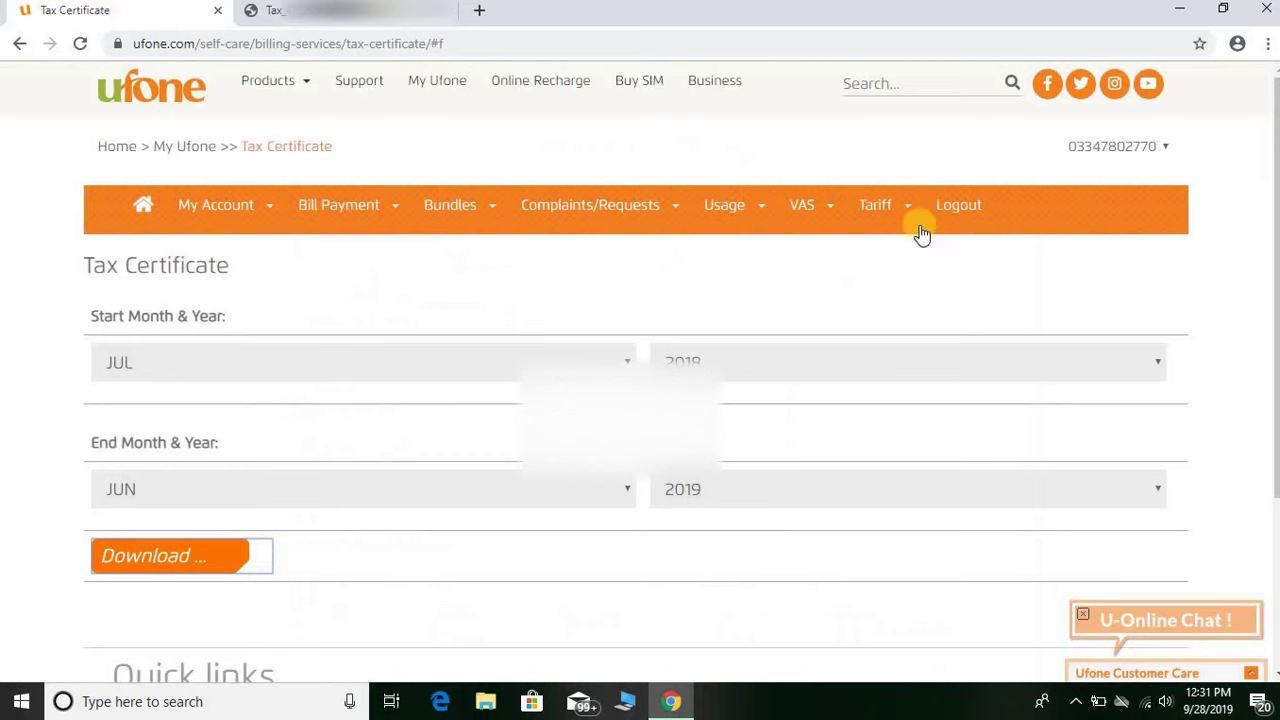
Log out of the first number, then sign in via Individual Access with the second mobile number and CNIC.
left_click(1165, 158)
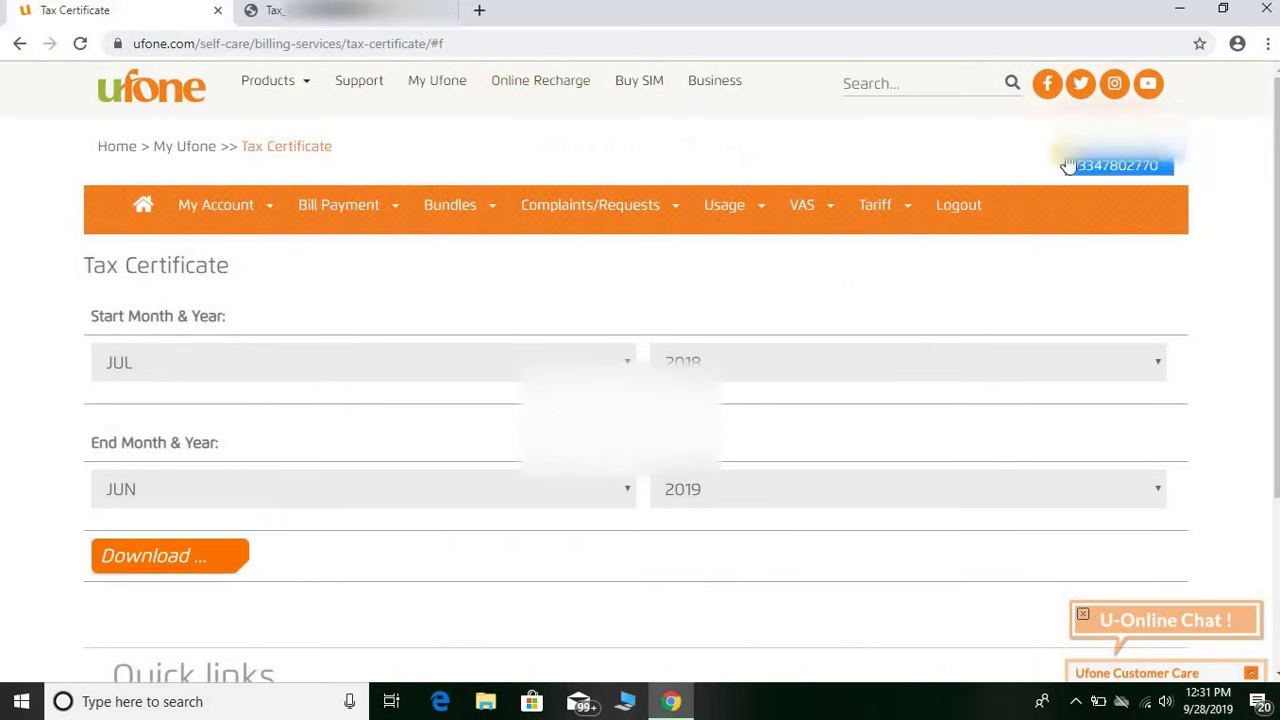
left_click(958, 210)
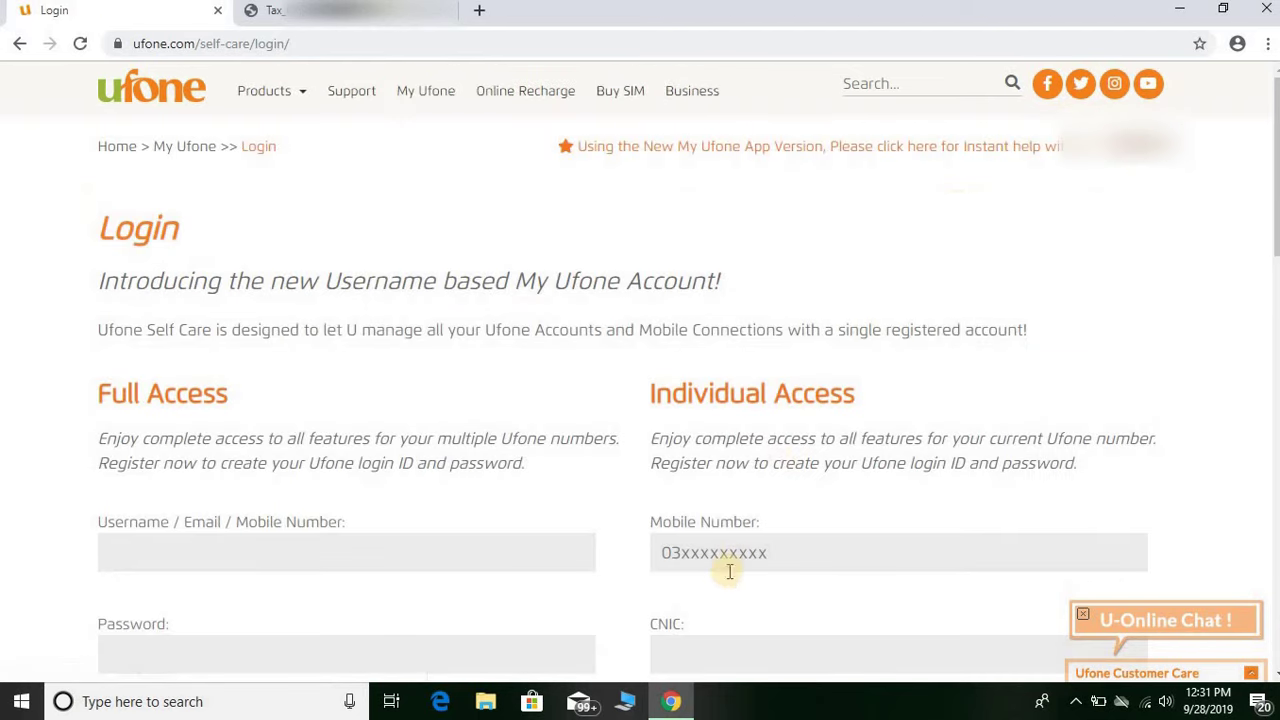
left_click(741, 542)
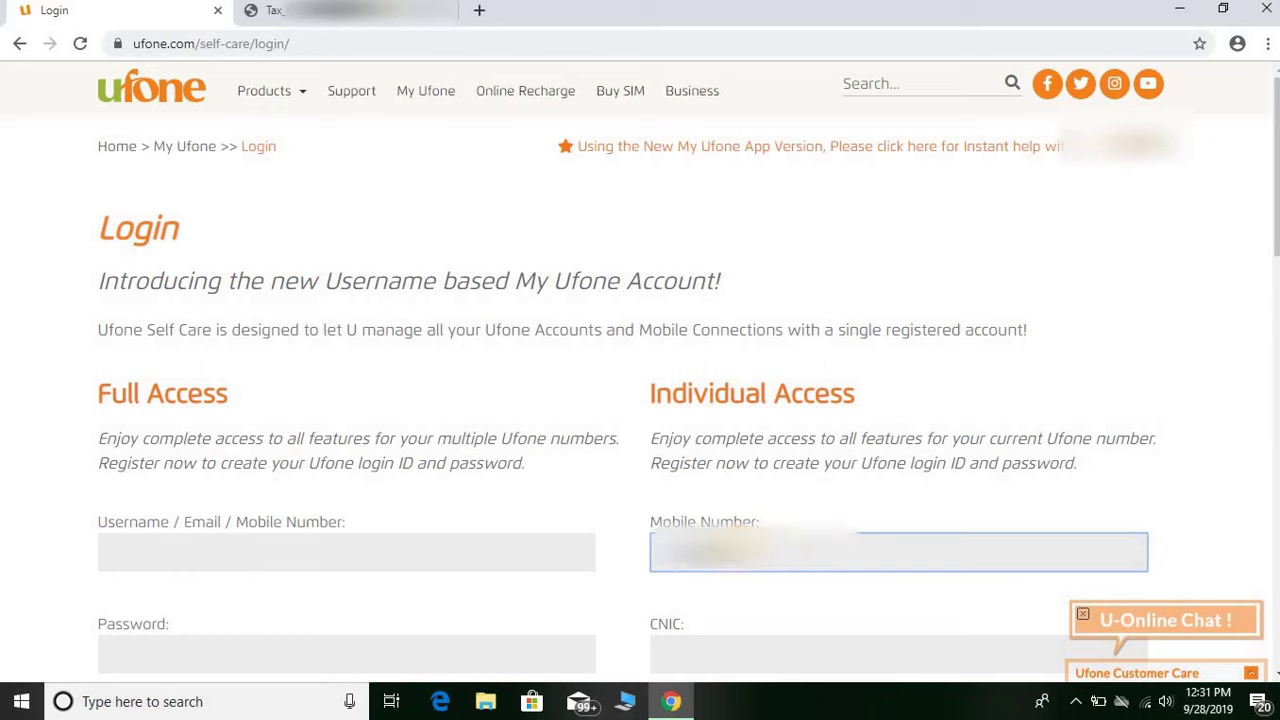
left_click(700, 654)
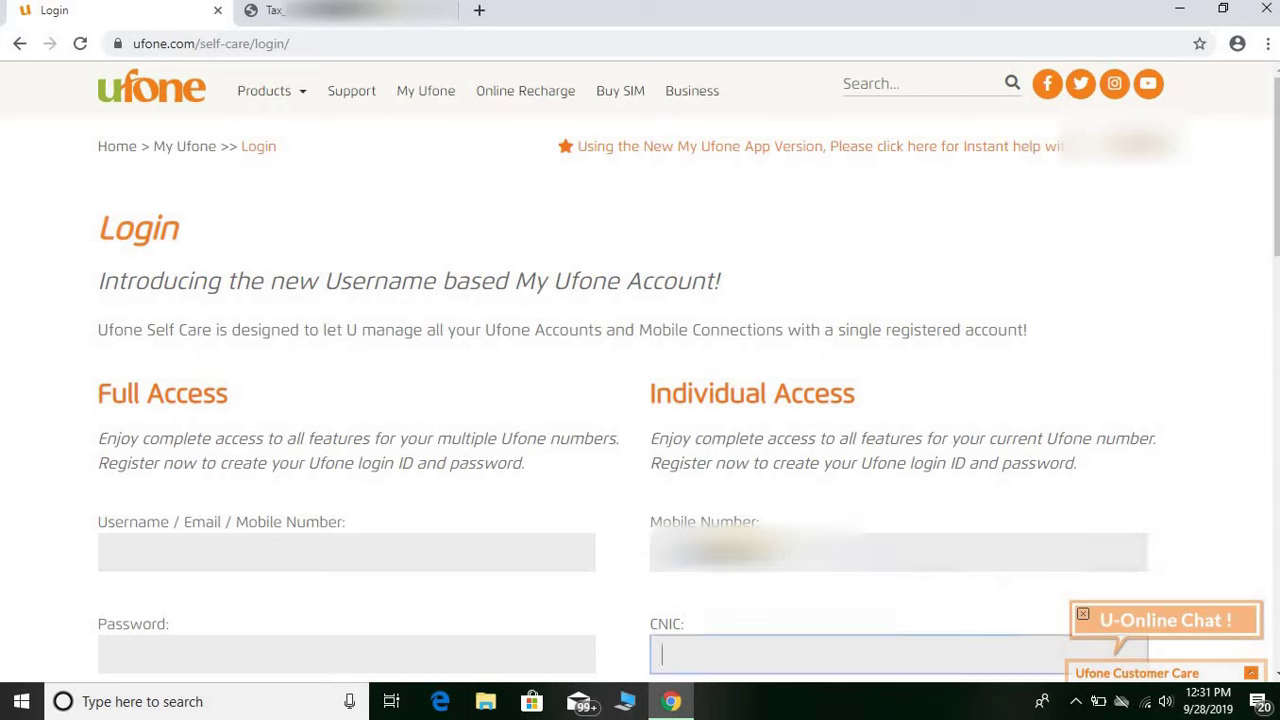
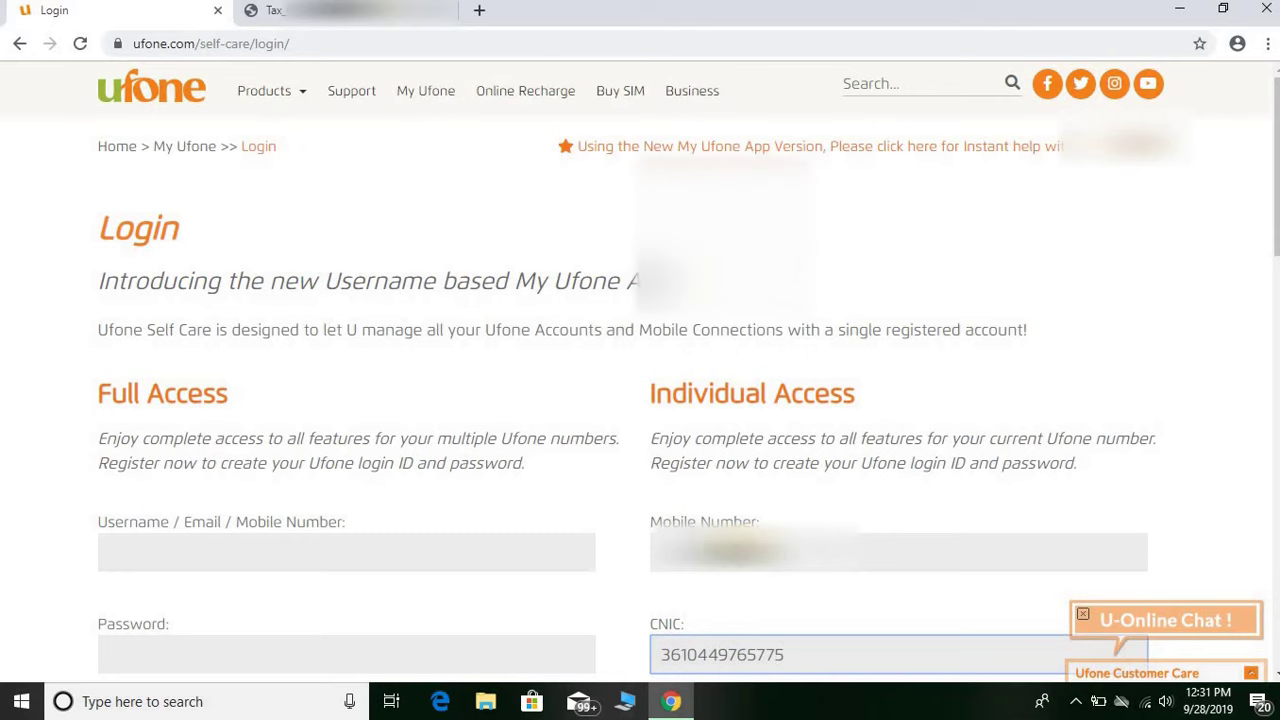
key("Tab")
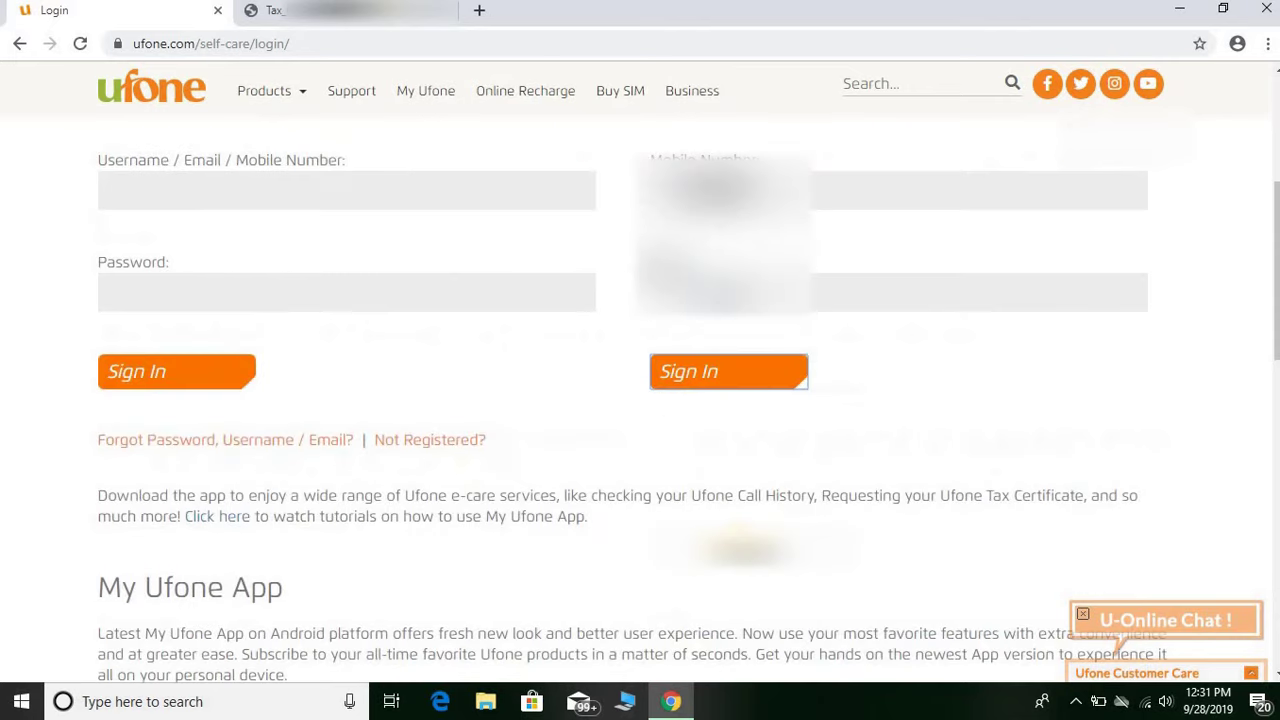
key("Return")
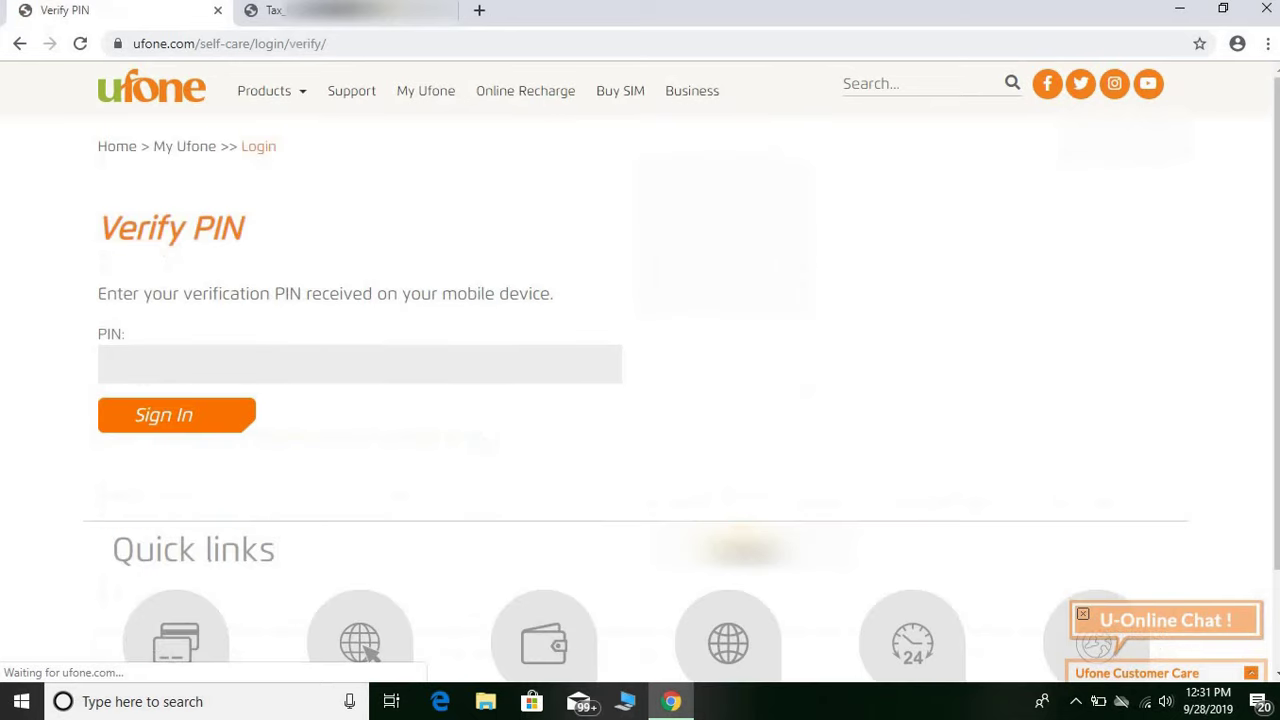
Enter the verification PIN received on the phone and sign in.
left_click(180, 371)
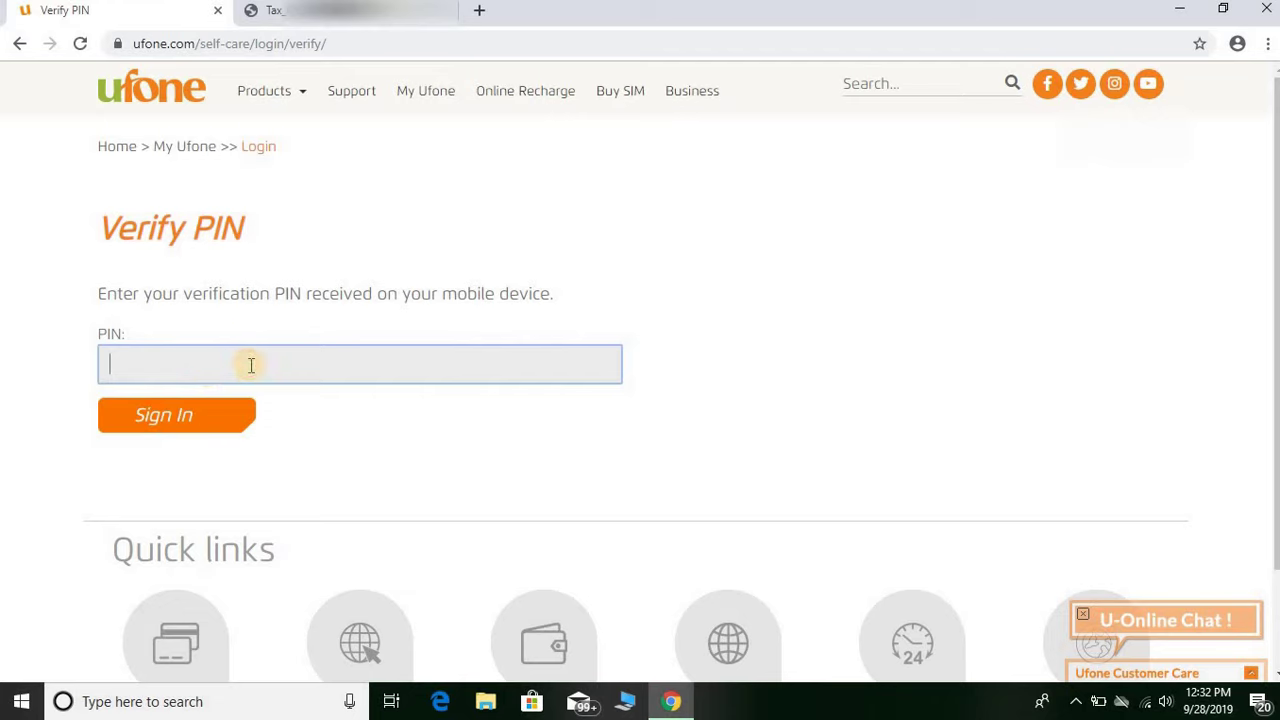
left_click(207, 420)
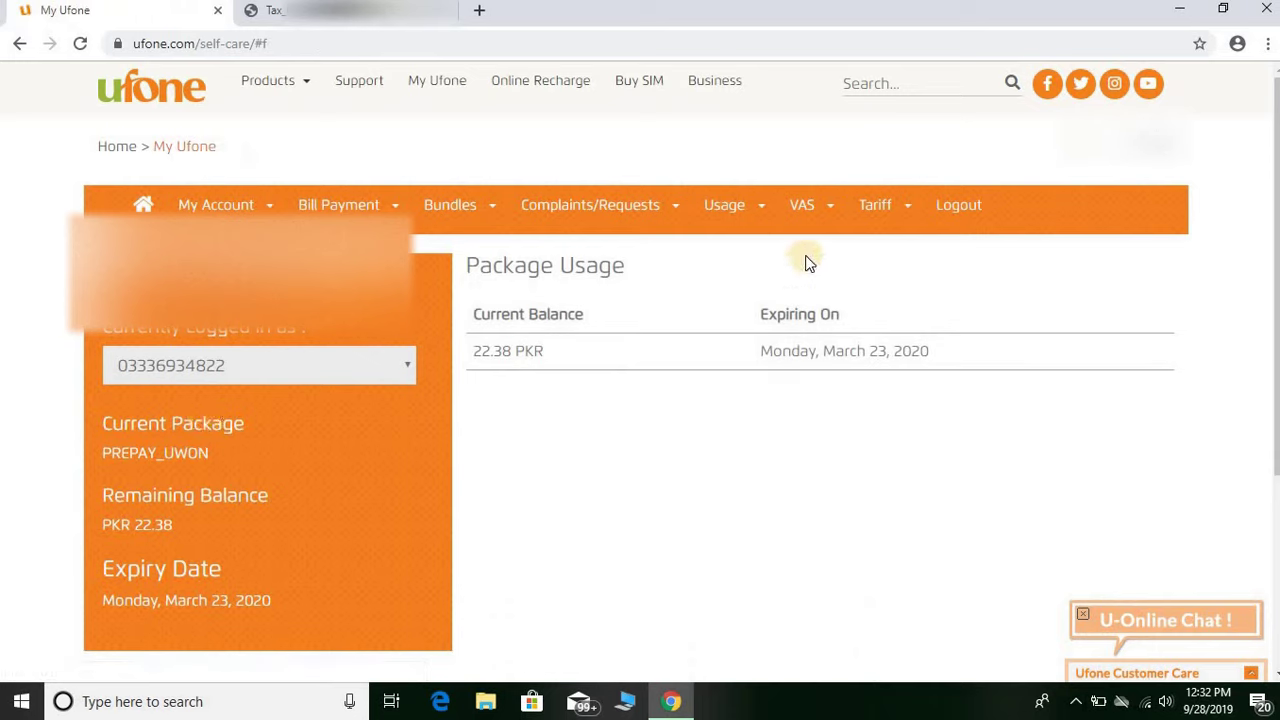
Choose Tax Certificate from the Usage menu for the second number.
left_click(750, 212)
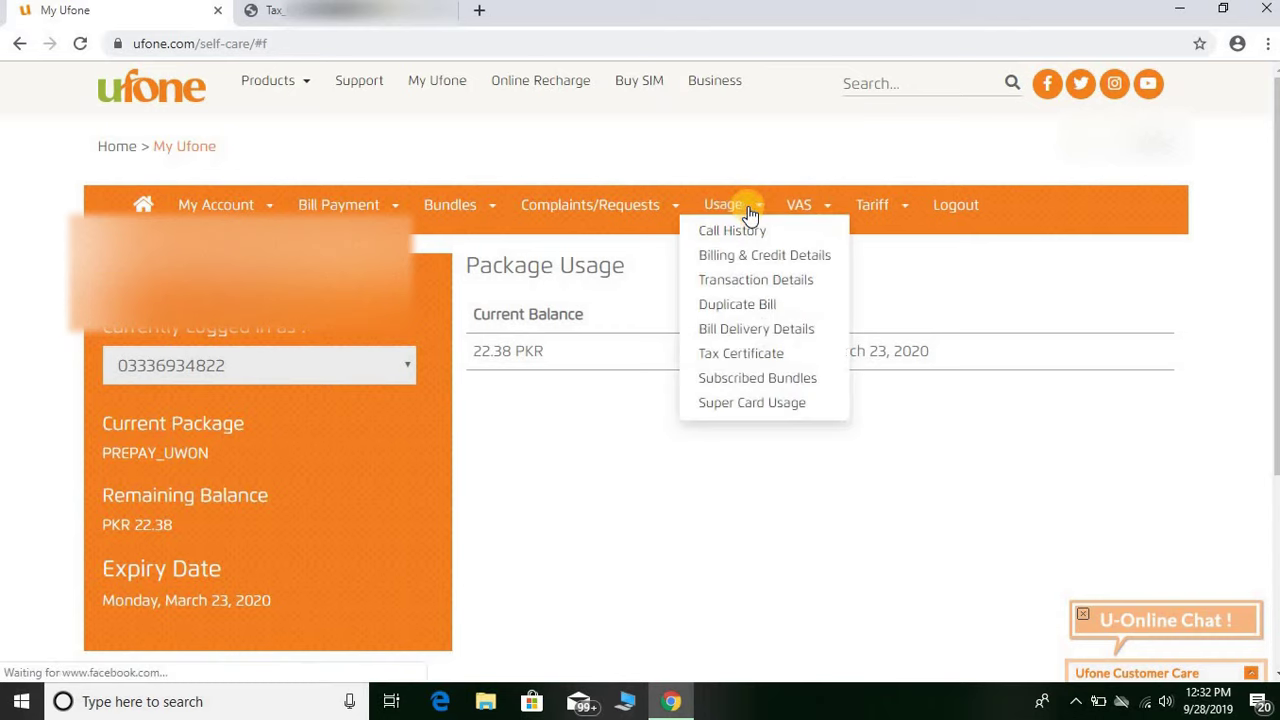
left_click(737, 356)
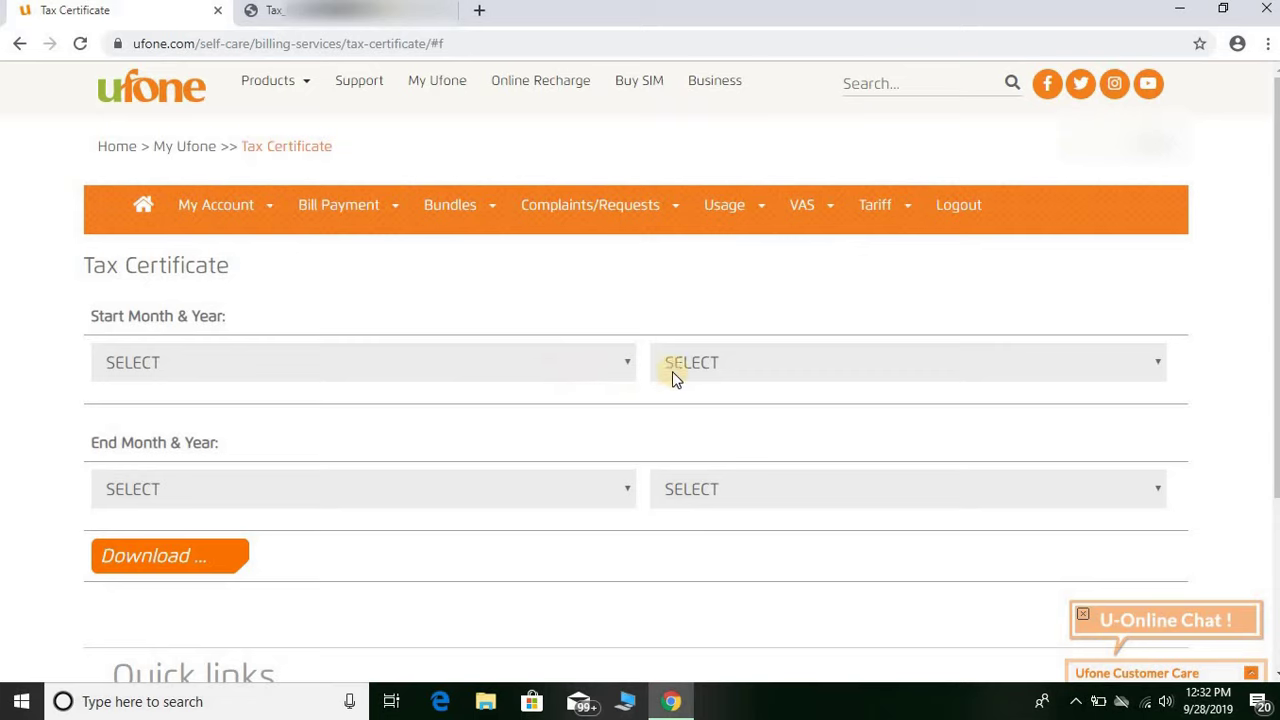
Choose JUL 2018 as the start and JUN 2019 as the end, then download the certificate PDF.
left_click(596, 366)
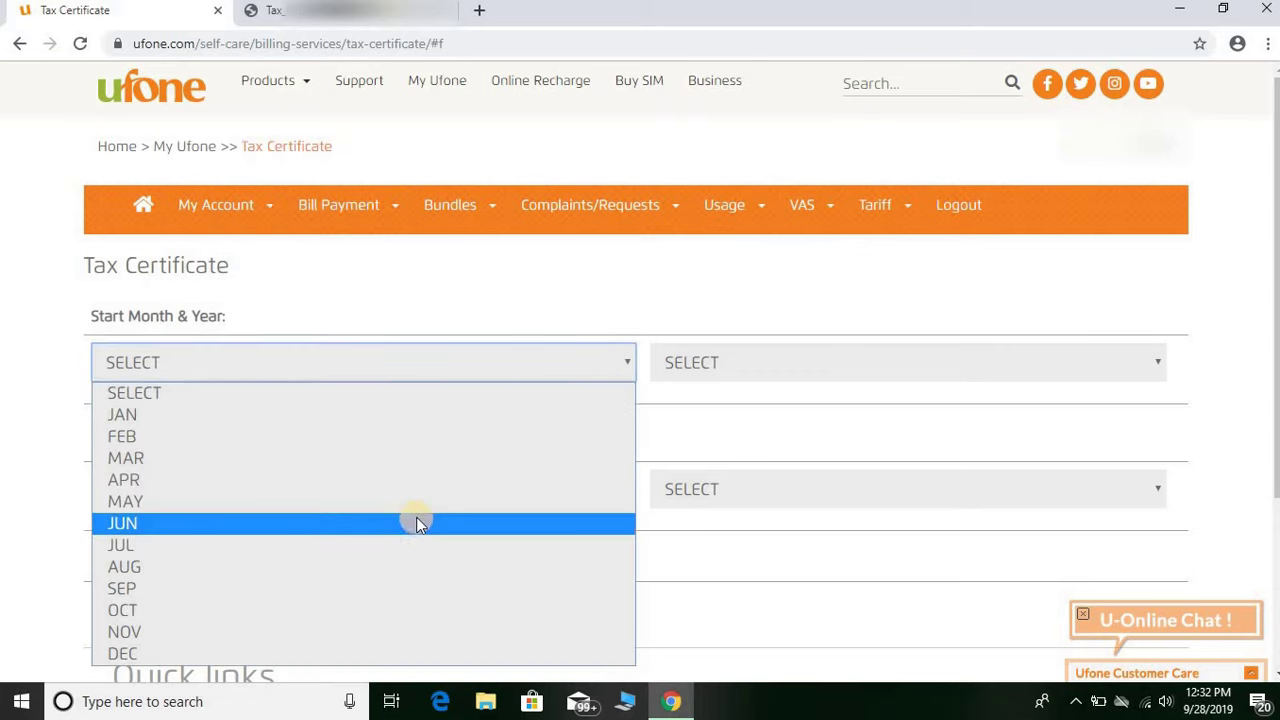
left_click(395, 553)
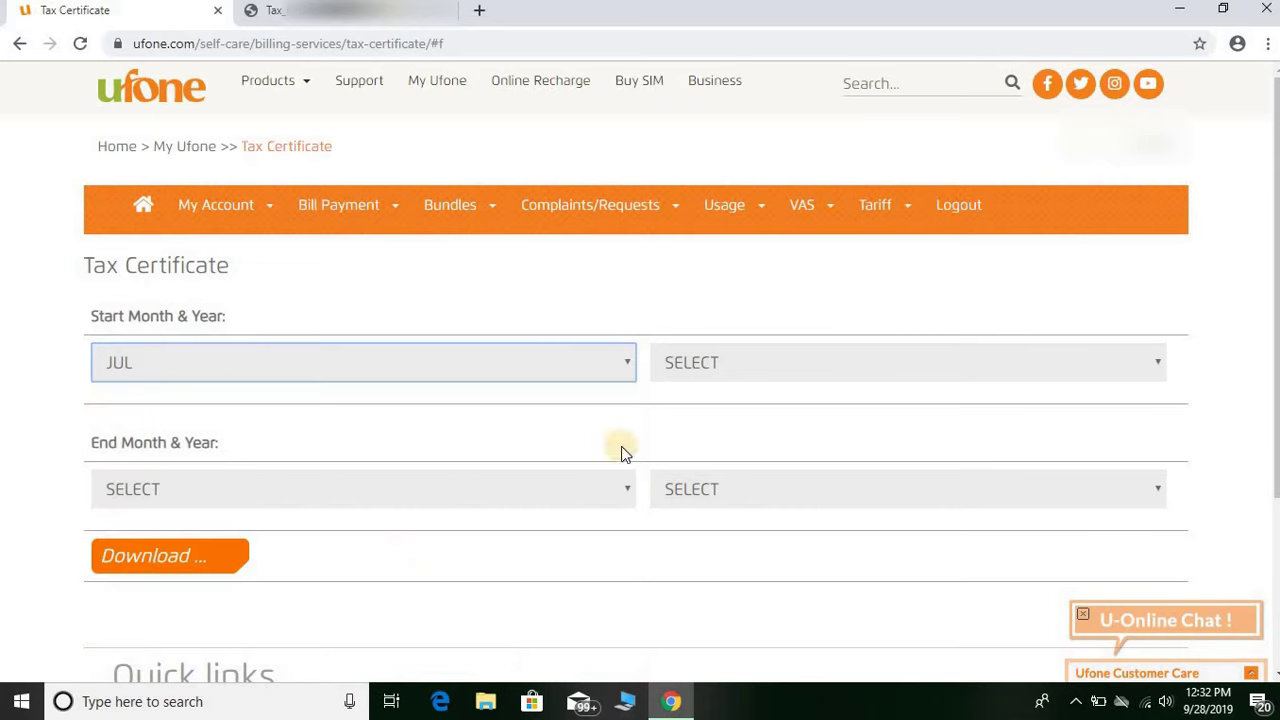
left_click(915, 369)
left_click(844, 432)
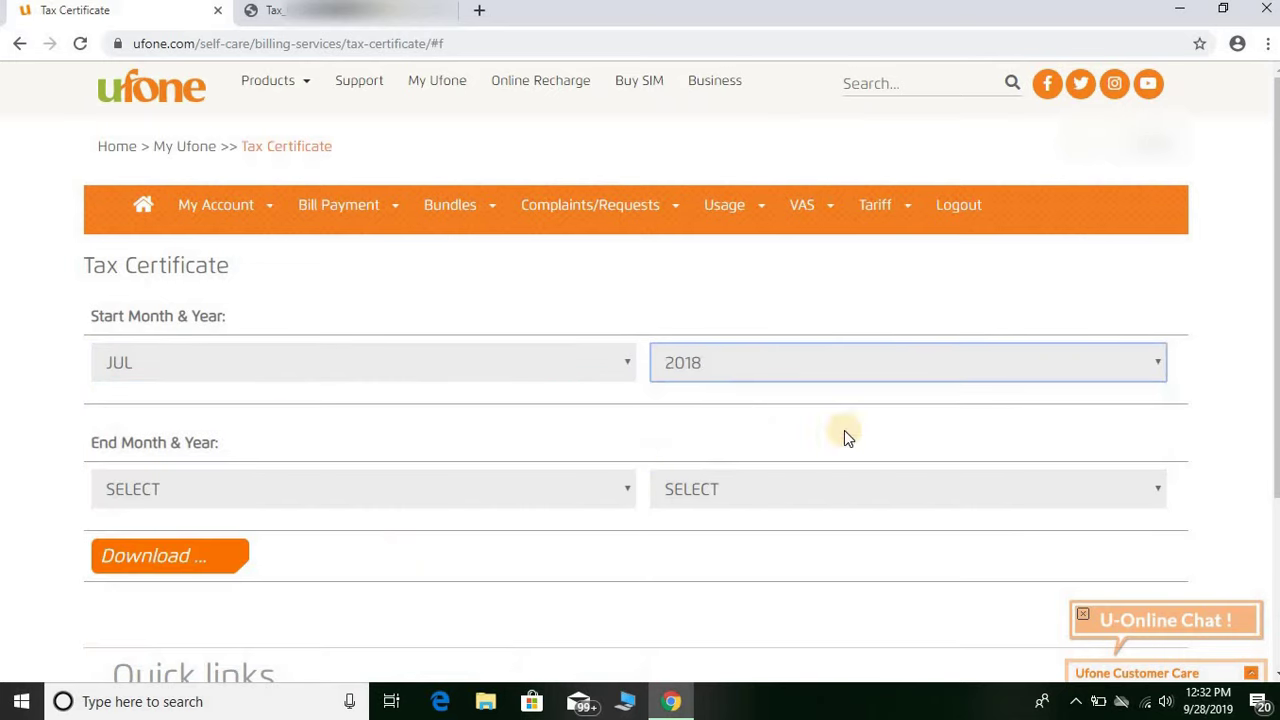
left_click(604, 494)
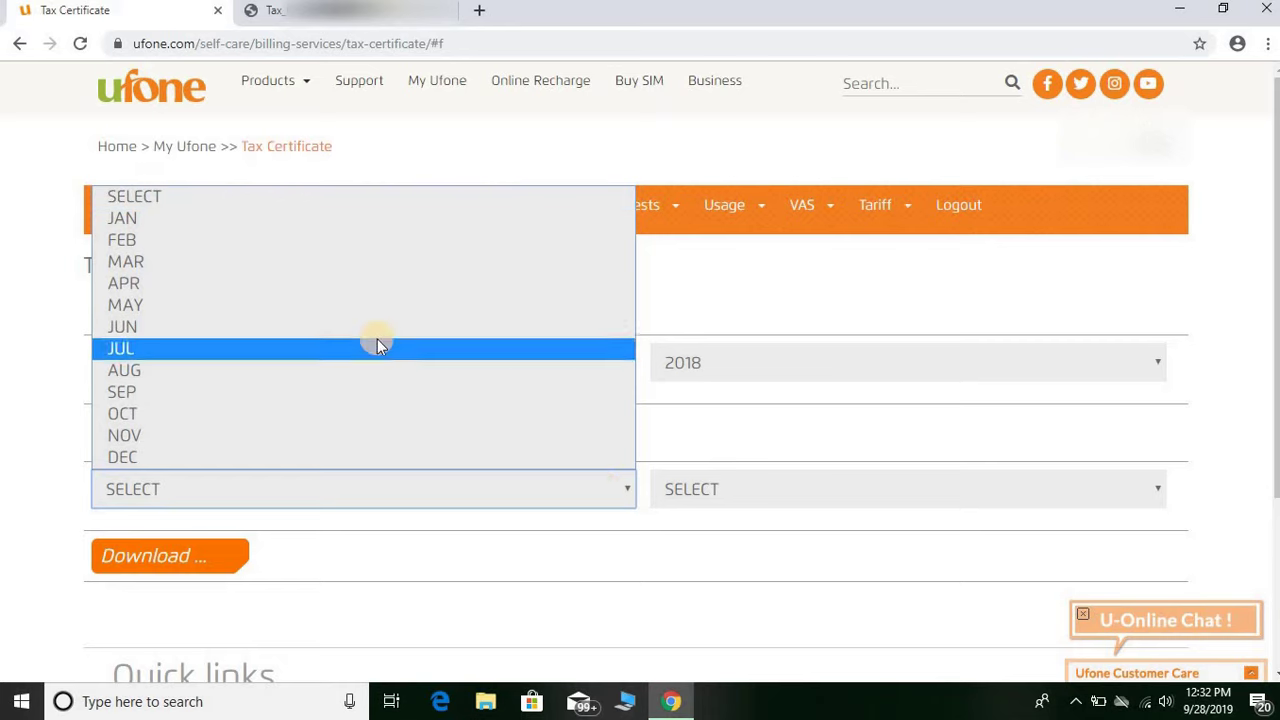
left_click(393, 329)
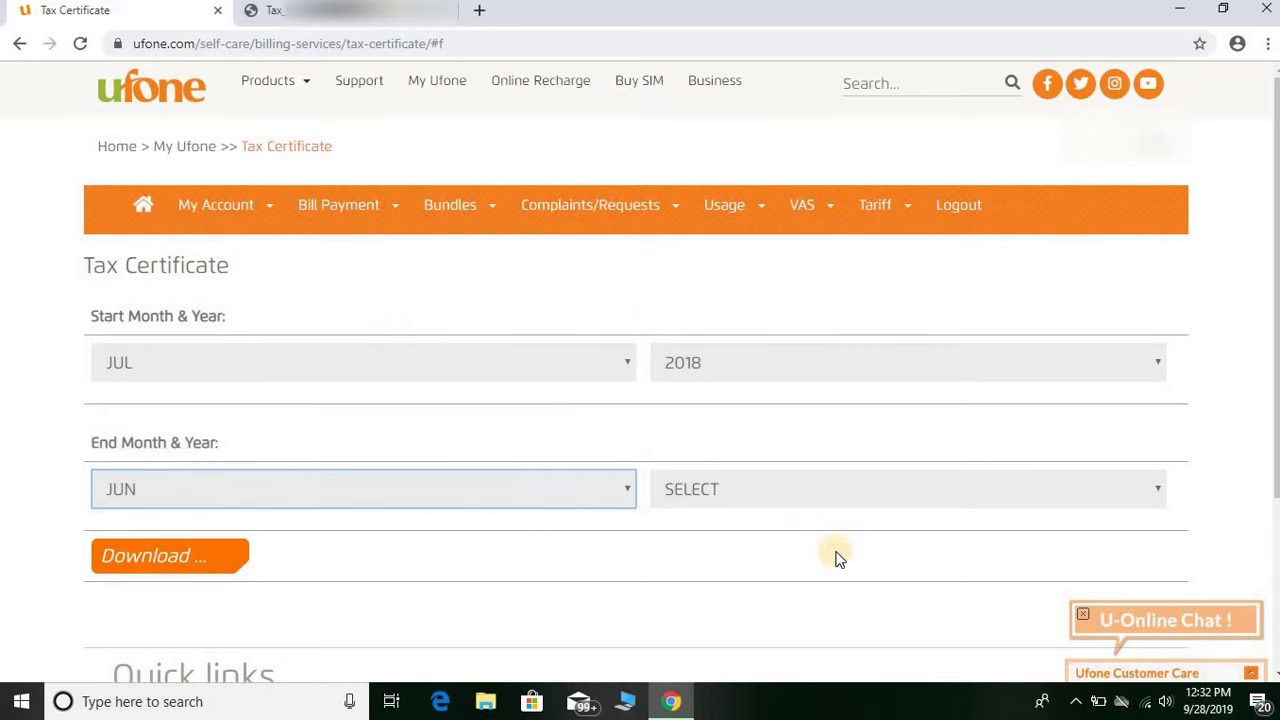
left_click(948, 487)
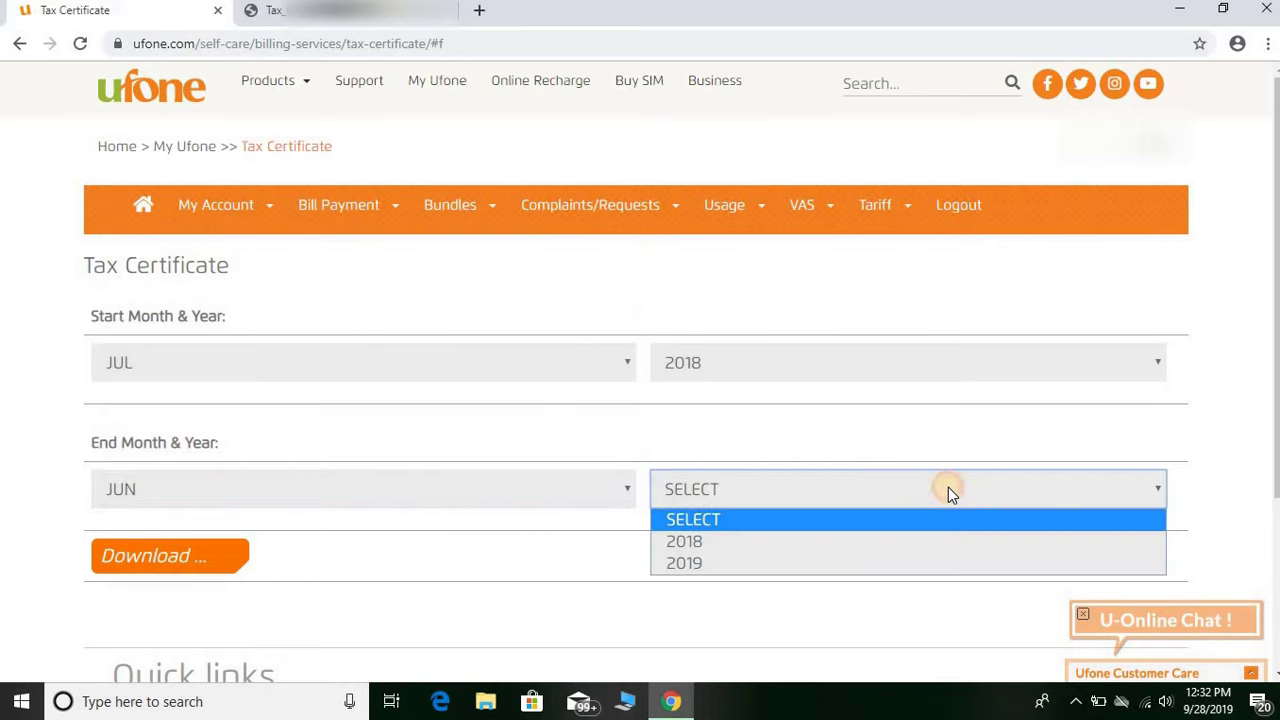
left_click(855, 566)
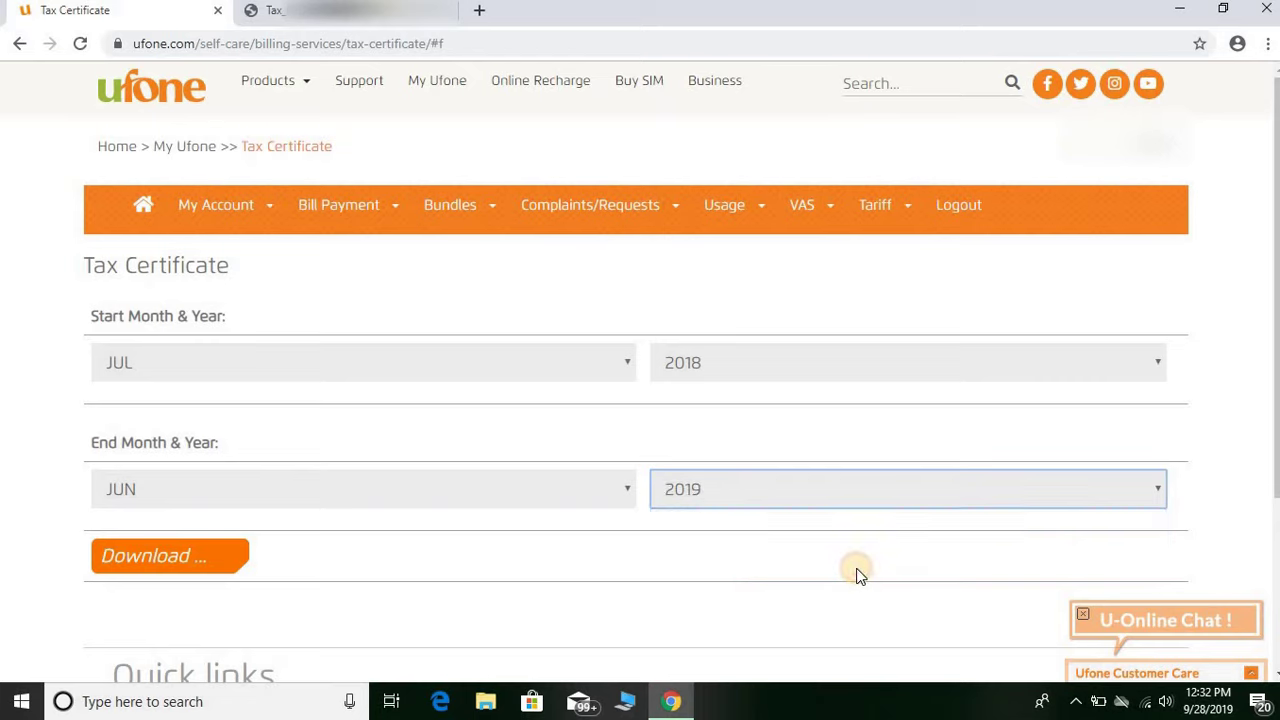
left_click(172, 556)
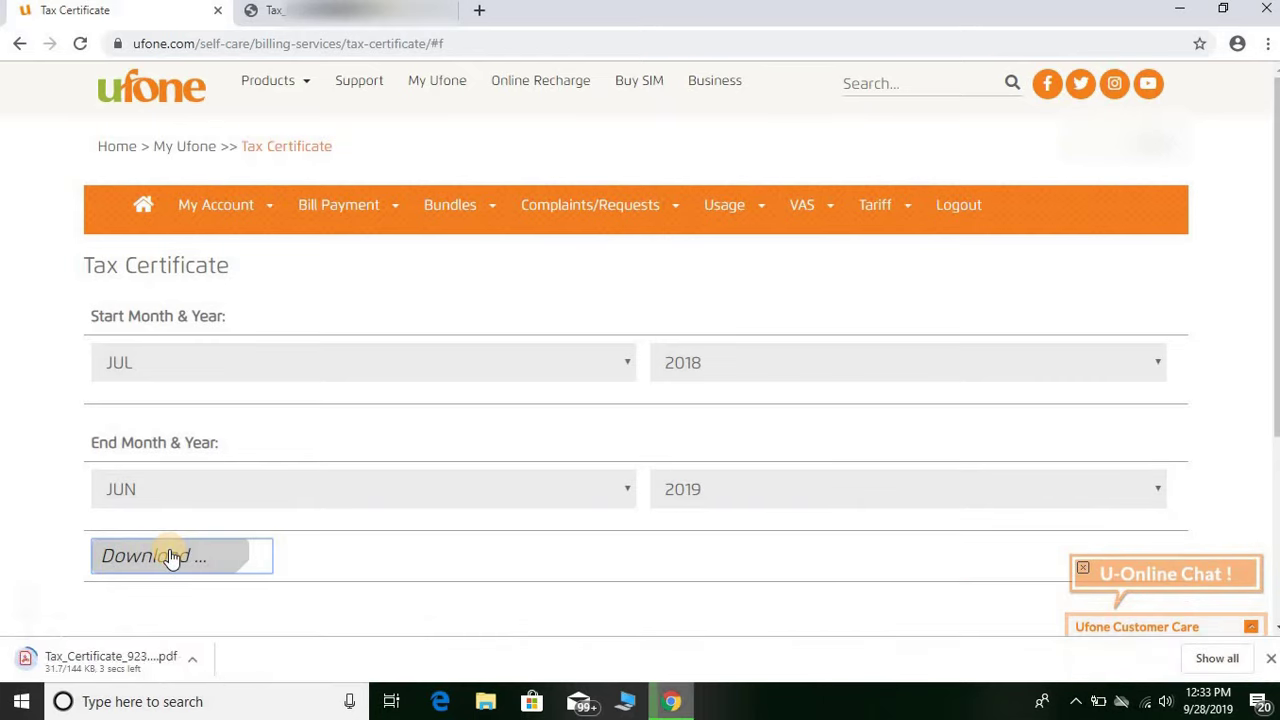
View the downloaded certificate (365.59 tax on 11,996.41), then return to the Tax Certificate tab.
left_click(88, 668)
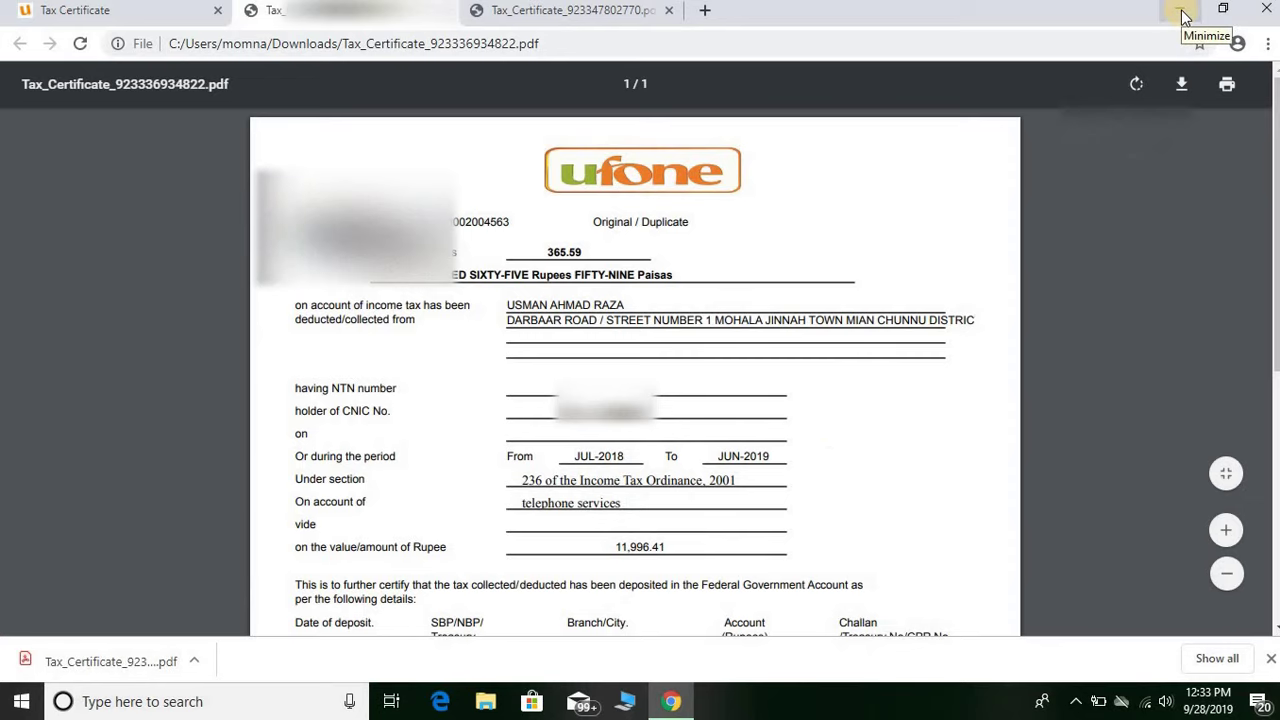
left_click(77, 12)
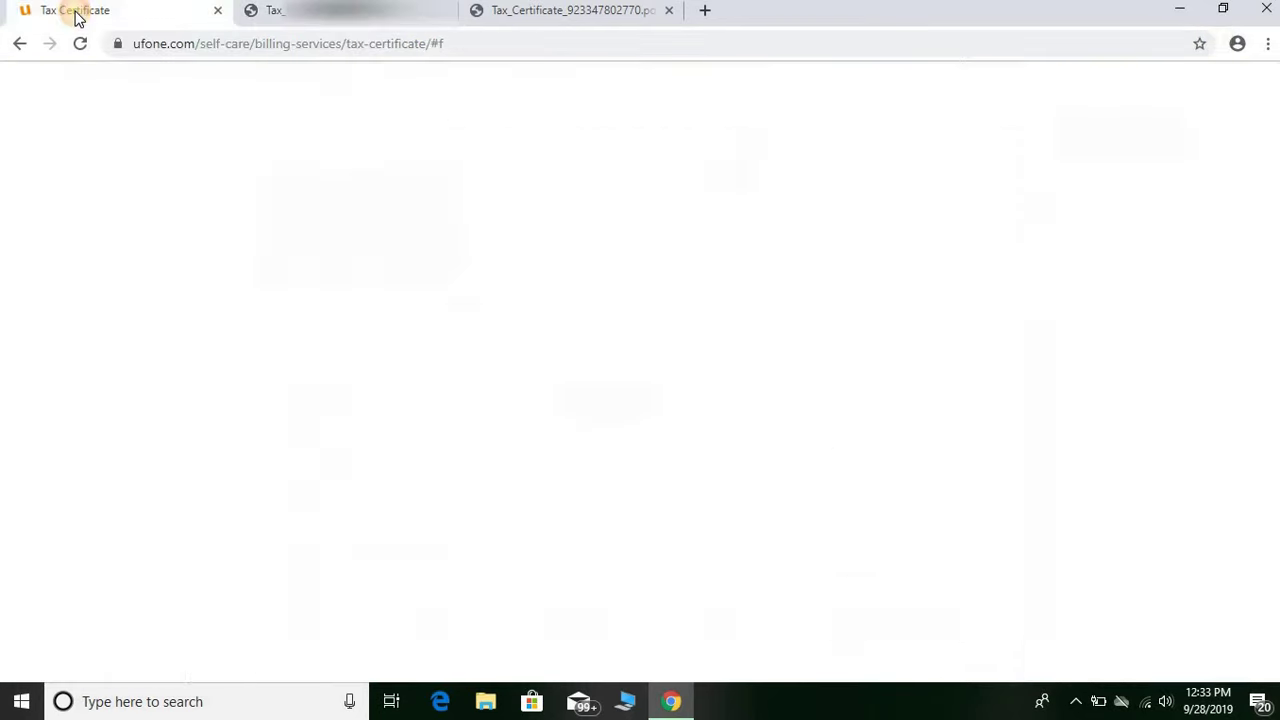